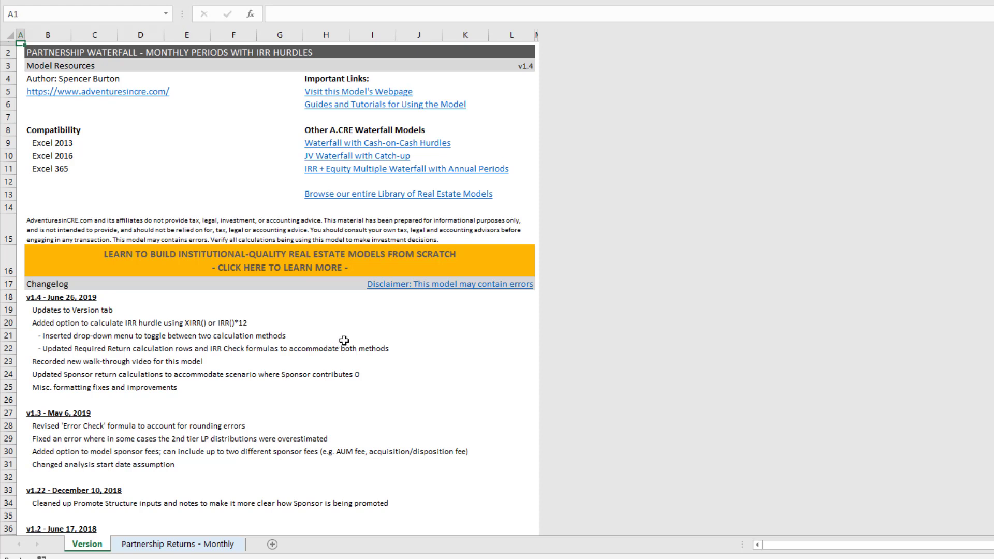
On the Project Analysis sheet, select the Month 0 Net Levered Cash Flows cell D243
{"action": "left_click", "coordinate": [196, 545]}
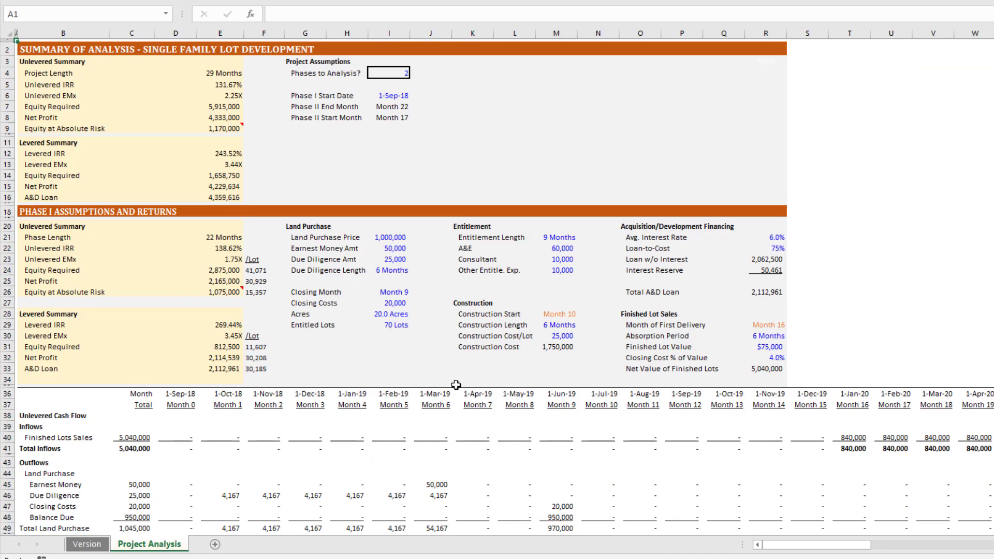
{"action": "scroll", "coordinate": [312, 313], "scroll_direction": "down", "scroll_amount": 1}
{"action": "scroll", "coordinate": [312, 313], "scroll_direction": "down", "scroll_amount": 20}
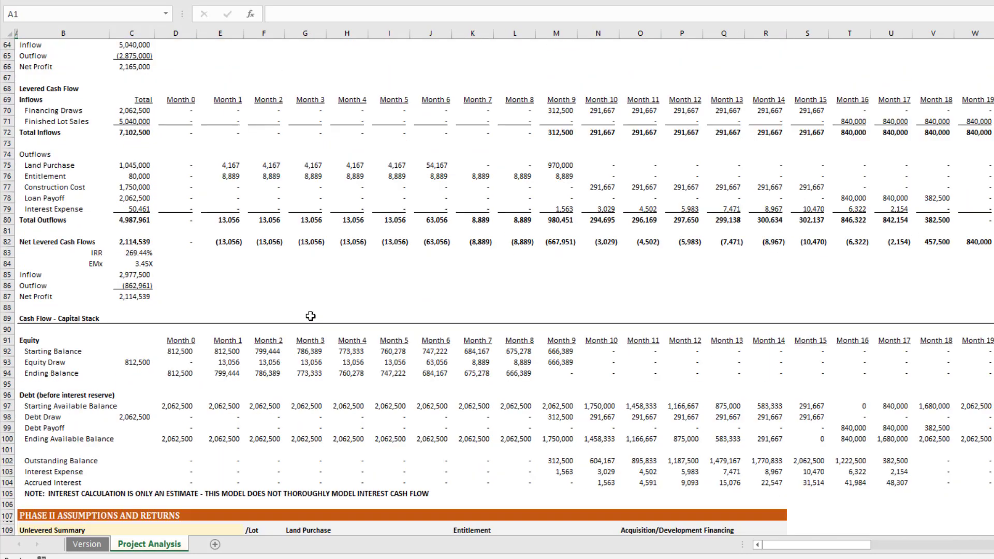
{"action": "scroll", "coordinate": [310, 315], "scroll_direction": "down", "scroll_amount": 20}
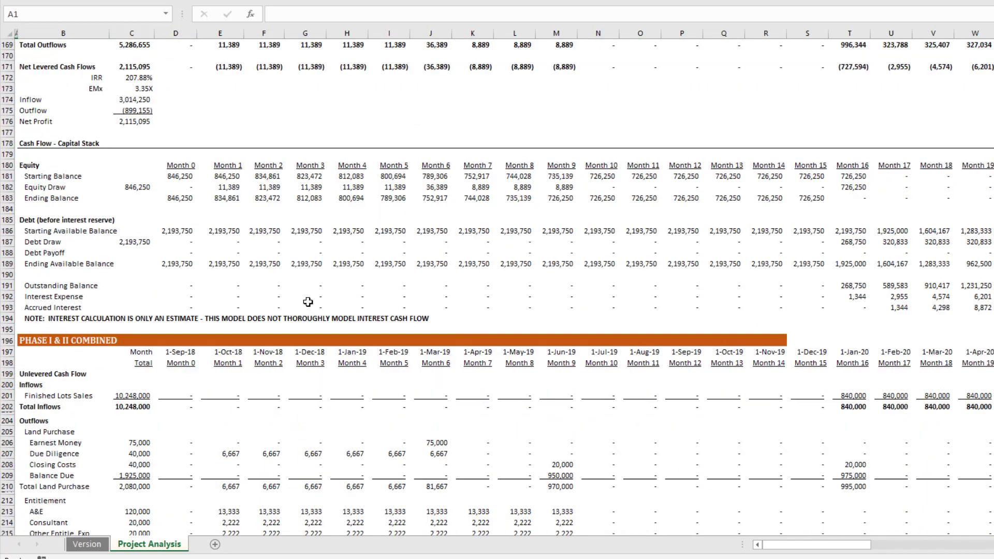
{"action": "scroll", "coordinate": [306, 304], "scroll_direction": "down", "scroll_amount": 8}
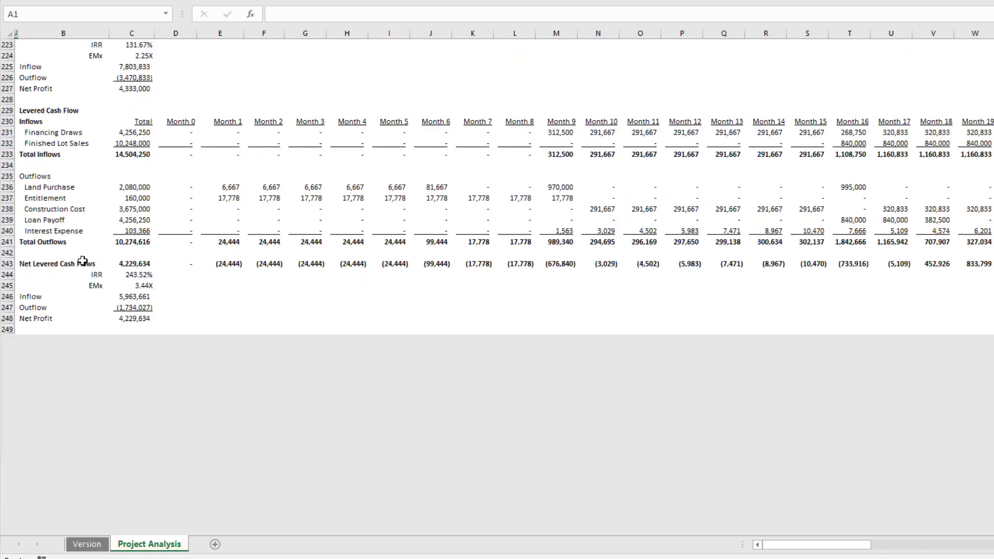
{"action": "left_click", "coordinate": [158, 265]}
Go back to Partnership Returns - Monthly, where Month 0 levered cash flow reads (6,500,000)
{"action": "scroll", "coordinate": [160, 267], "scroll_direction": "up", "scroll_amount": 3}
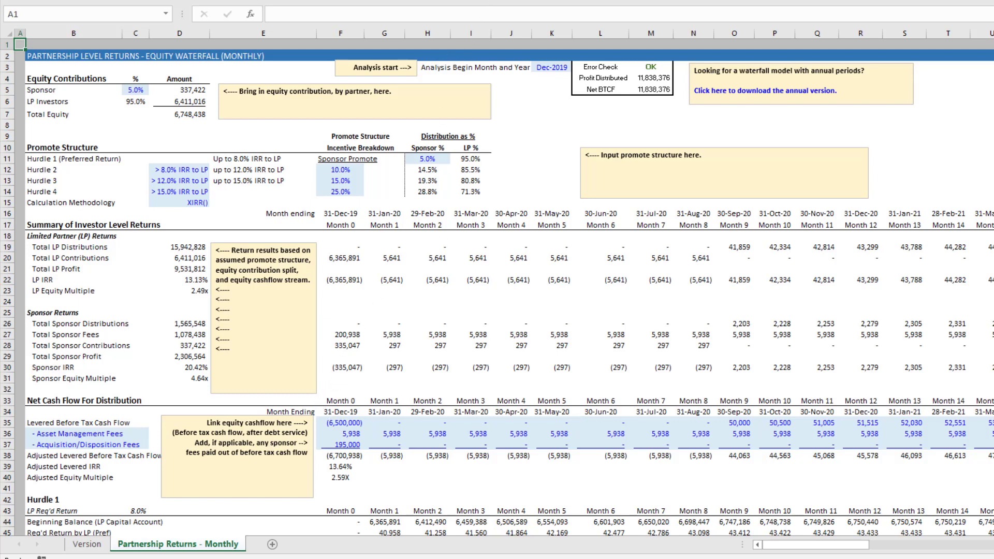
Snap the waterfall window right, move Partnership Returns - Monthly into the development workbook, and view Project Analysis
{"action": "key", "text": "super+Right"}
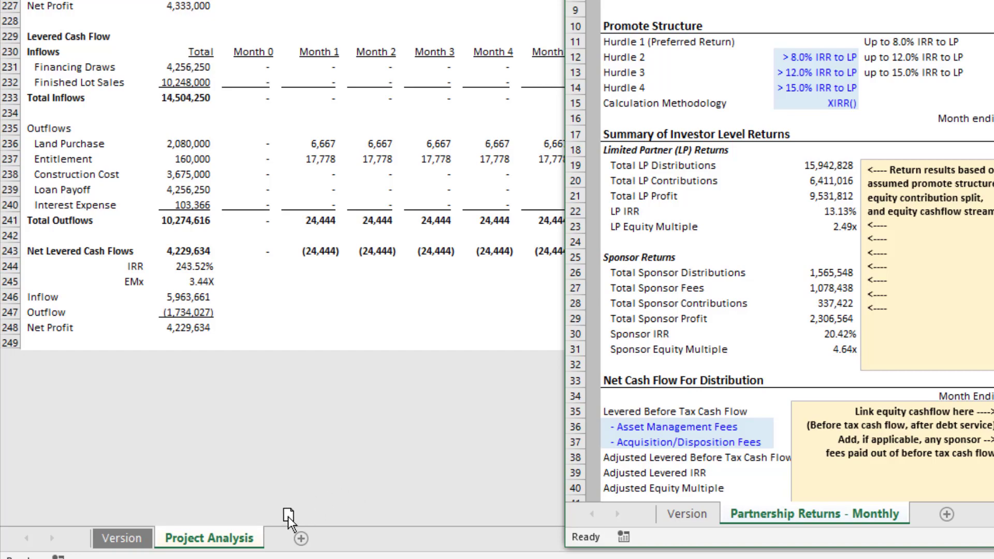
{"action": "left_click_drag", "start_coordinate": [278, 526], "coordinate": [279, 526]}
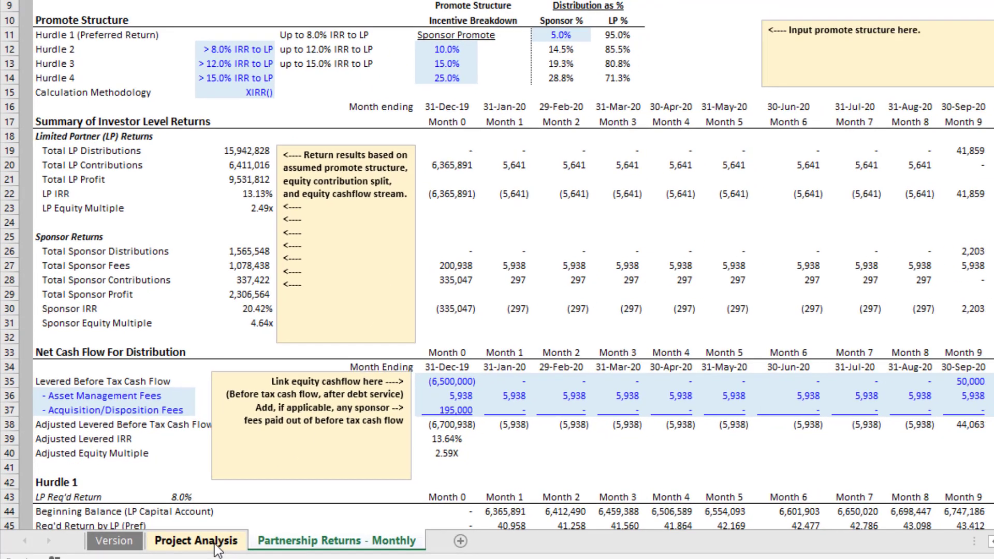
{"action": "left_click", "coordinate": [239, 535]}
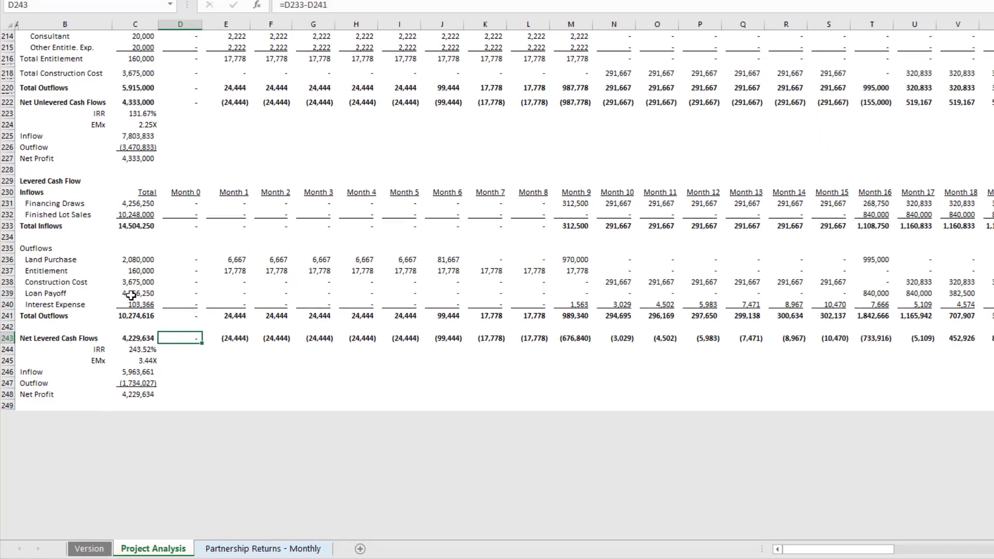
{"action": "scroll", "coordinate": [317, 295], "scroll_direction": "down", "scroll_amount": 3}
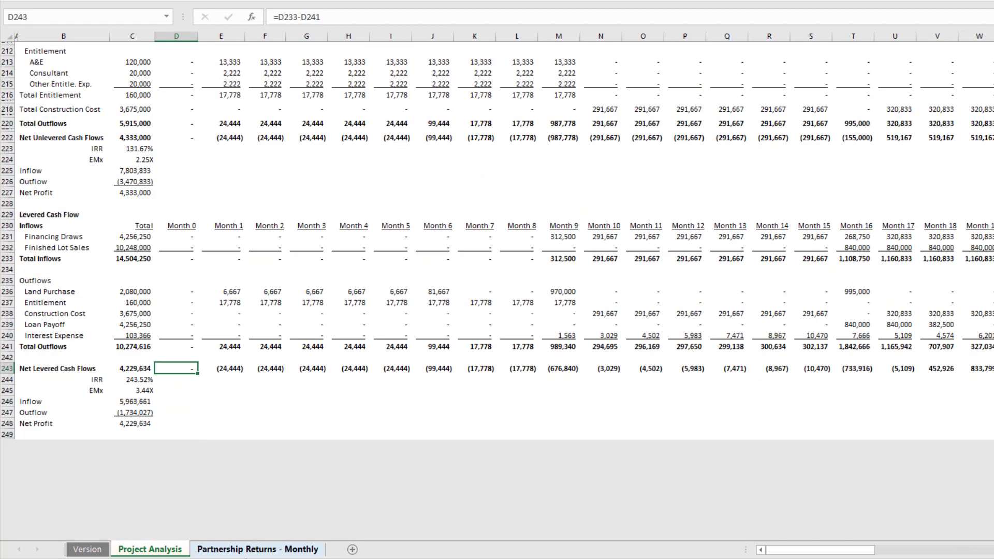
{"action": "left_click", "coordinate": [253, 552]}
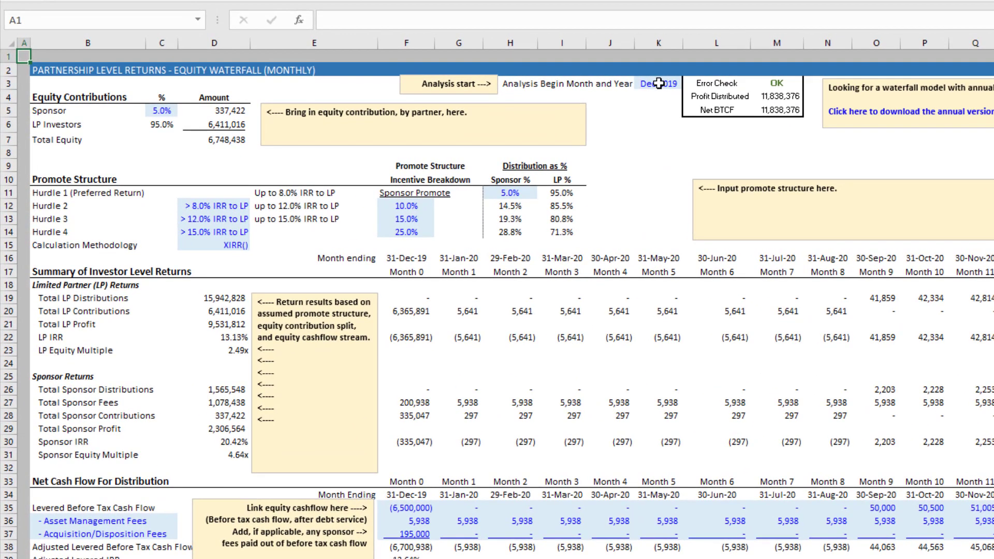
{"action": "left_click", "coordinate": [655, 85]}
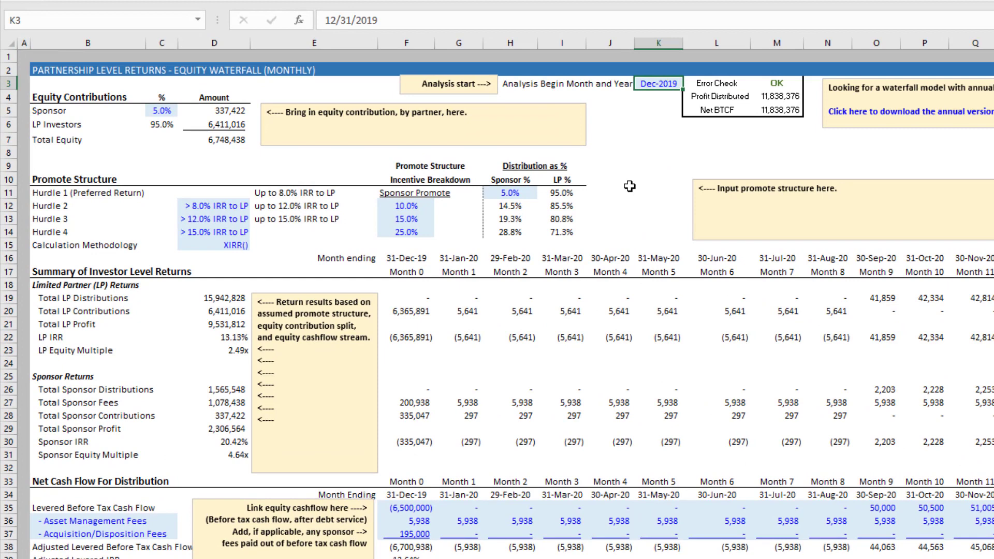
{"action": "scroll", "coordinate": [578, 256], "scroll_direction": "down", "scroll_amount": 3}
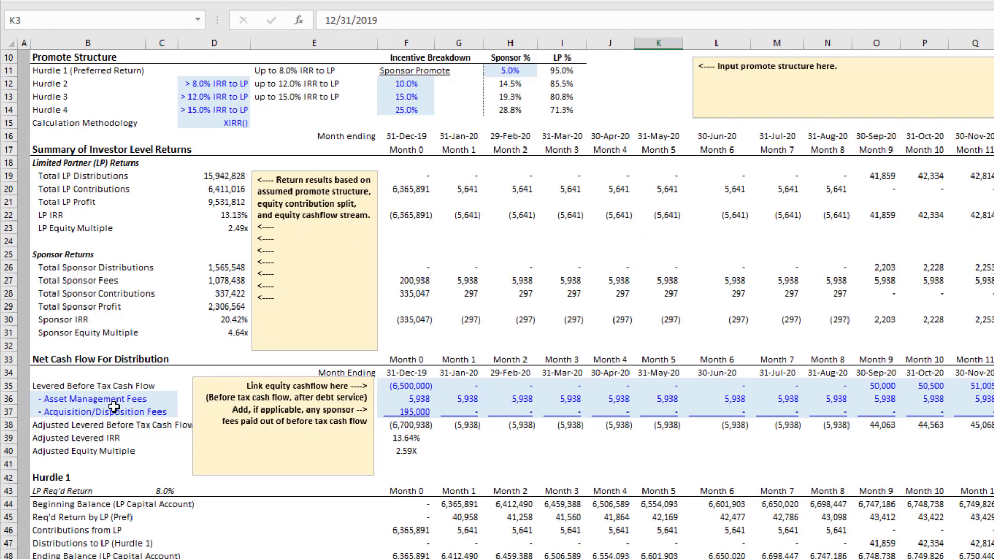
{"action": "left_click", "coordinate": [71, 386]}
{"action": "left_click_drag", "start_coordinate": [406, 385], "coordinate": [596, 384]}
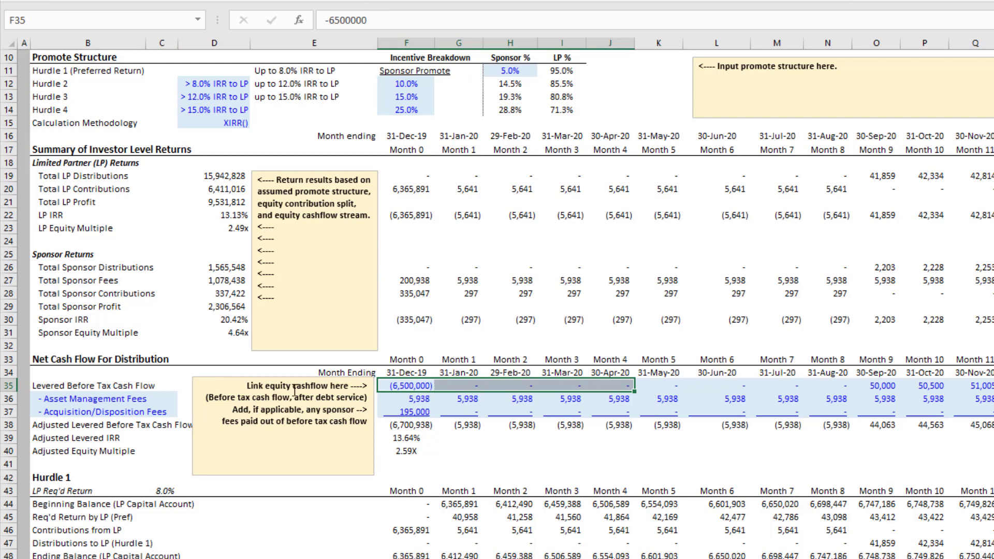
{"action": "scroll", "coordinate": [517, 300], "scroll_direction": "up", "scroll_amount": 3}
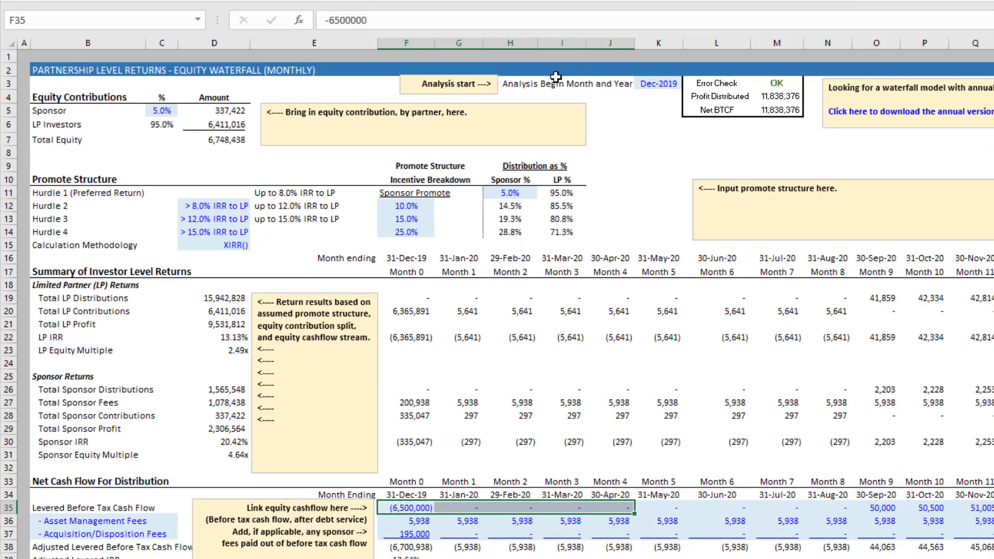
{"action": "scroll", "coordinate": [137, 386], "scroll_direction": "down", "scroll_amount": 3}
{"action": "left_click", "coordinate": [96, 387]}
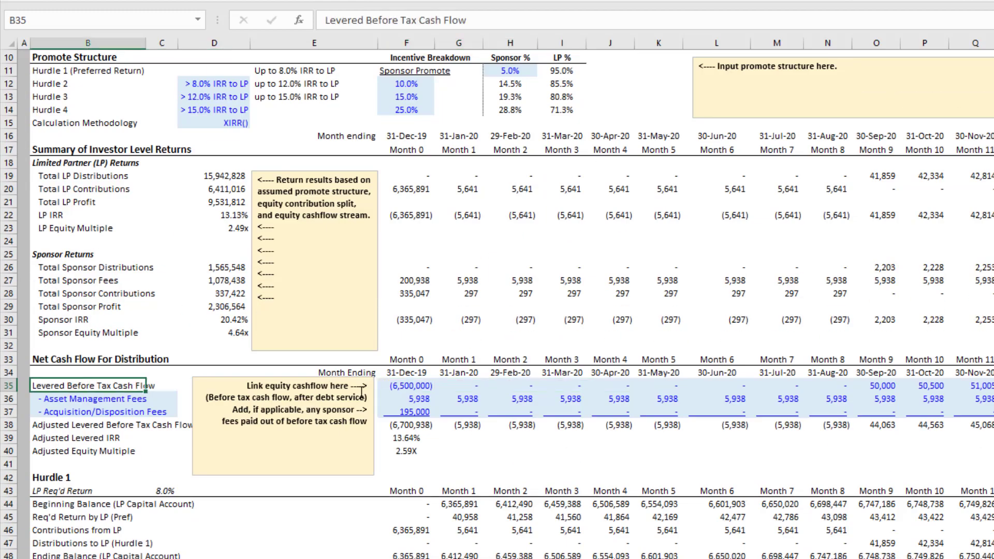
{"action": "left_click", "coordinate": [406, 387]}
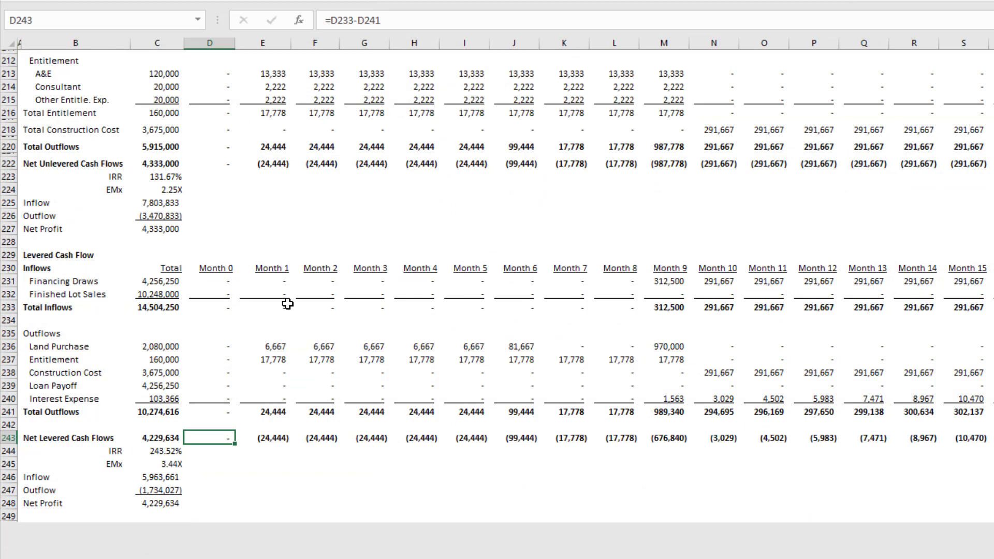
{"action": "scroll", "coordinate": [207, 383], "scroll_direction": "down", "scroll_amount": 2}
{"action": "left_click", "coordinate": [67, 370]}
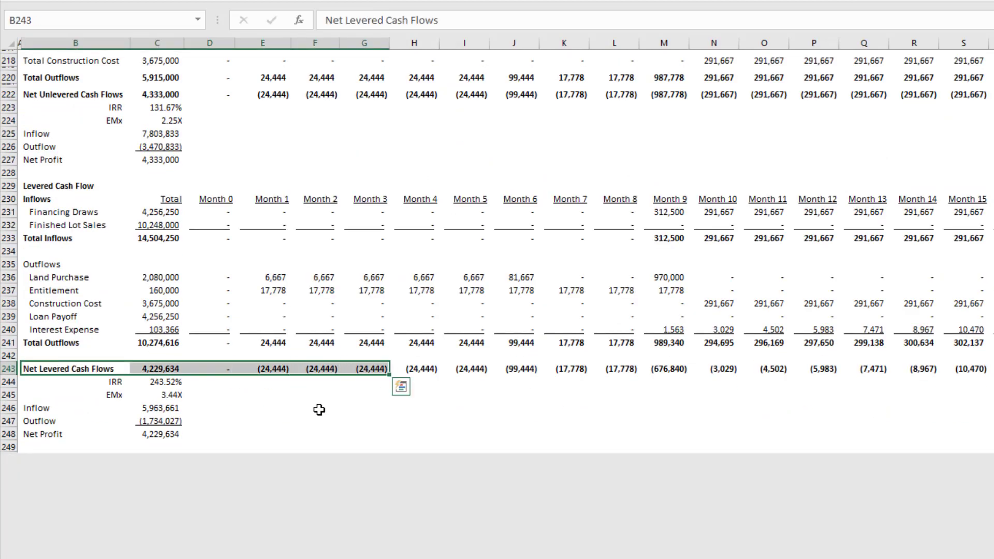
Inspect the Month 0 and Month 1 net levered cash flow columns and the waterfall's Month 0 header
{"action": "left_click", "coordinate": [226, 368]}
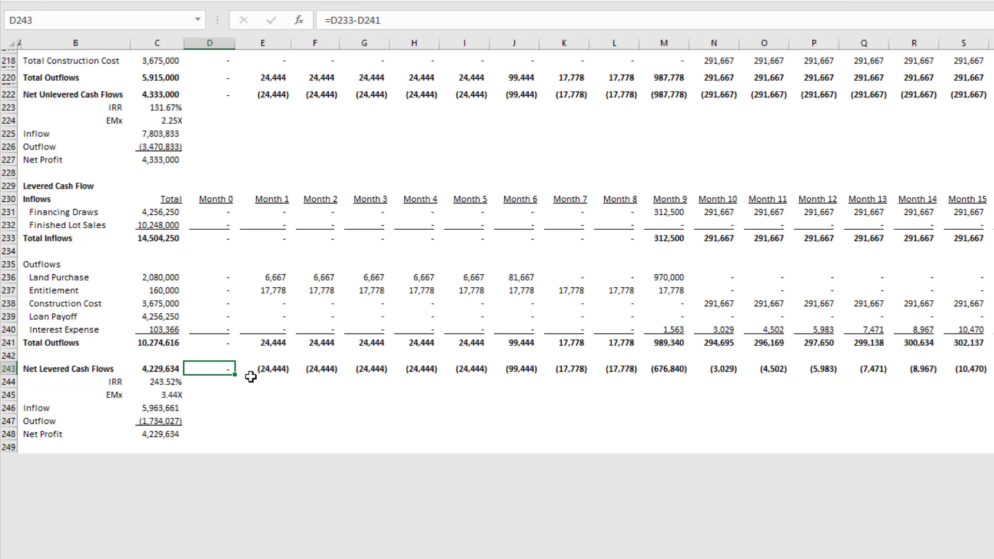
{"action": "left_click_drag", "start_coordinate": [221, 199], "coordinate": [213, 370]}
{"action": "left_click", "coordinate": [218, 368]}
{"action": "left_click_drag", "start_coordinate": [219, 195], "coordinate": [225, 377]}
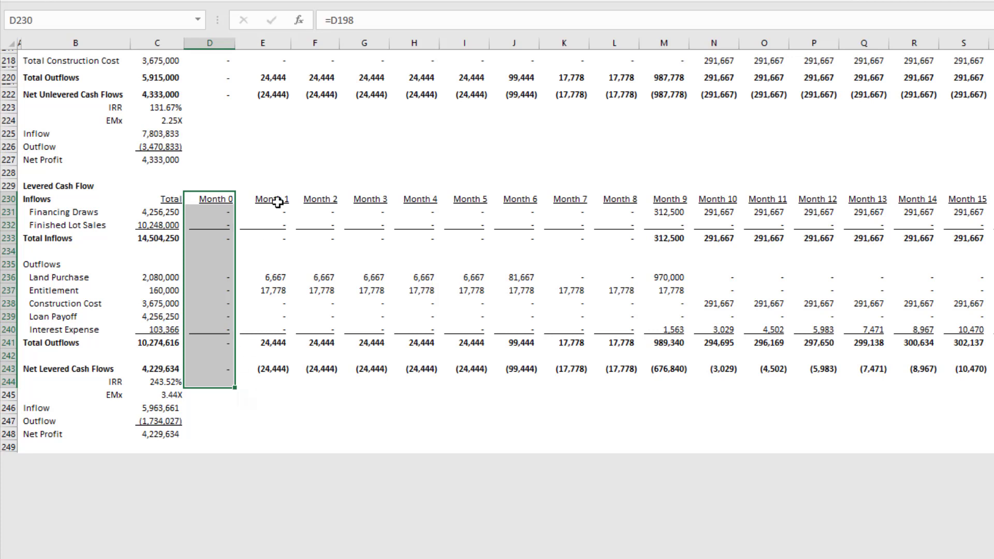
{"action": "left_click_drag", "start_coordinate": [279, 197], "coordinate": [274, 365]}
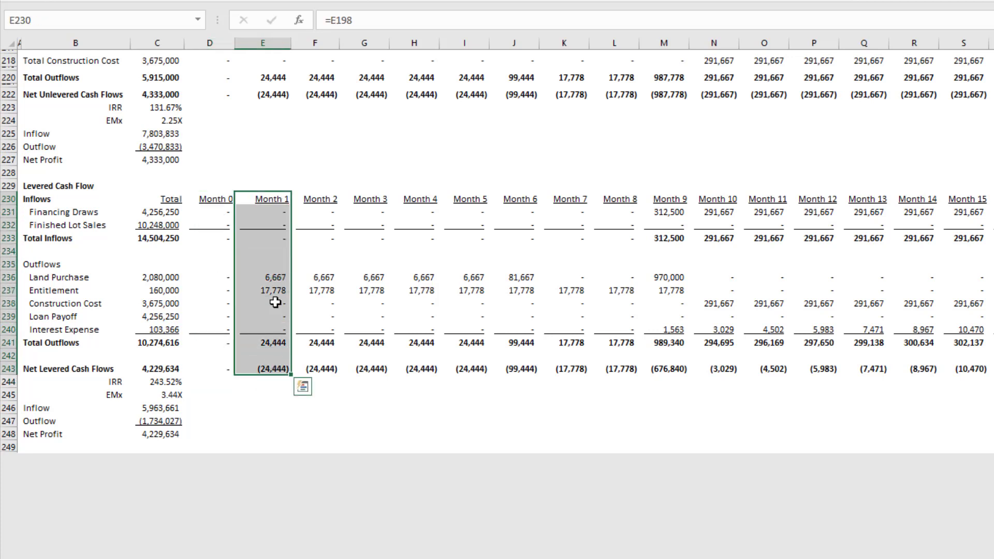
{"action": "left_click", "coordinate": [261, 368]}
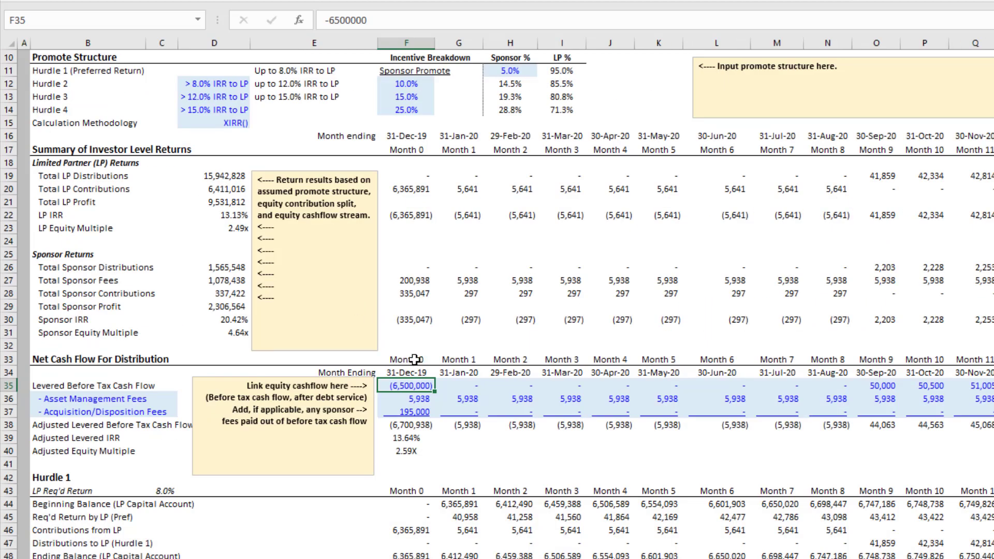
{"action": "left_click", "coordinate": [412, 360]}
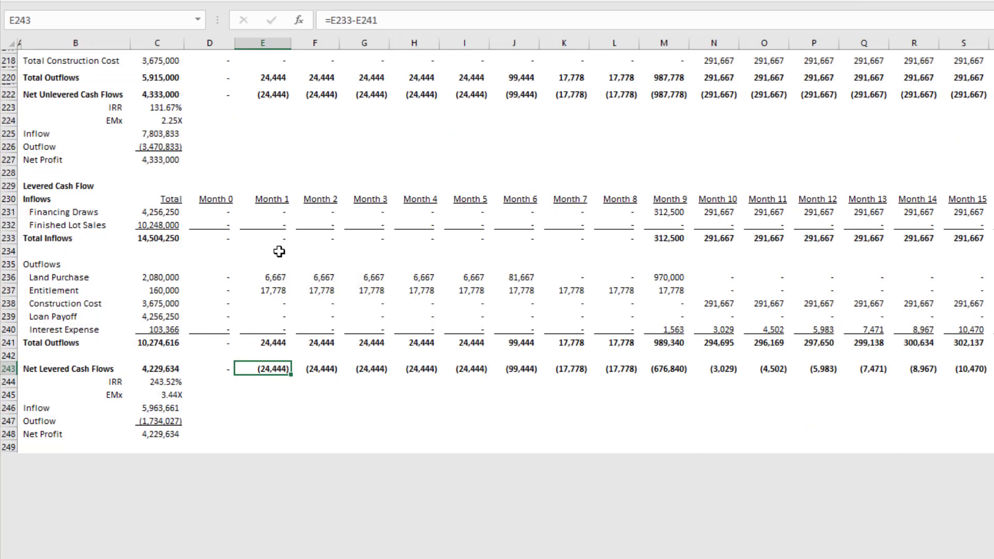
{"action": "left_click_drag", "start_coordinate": [268, 199], "coordinate": [282, 370]}
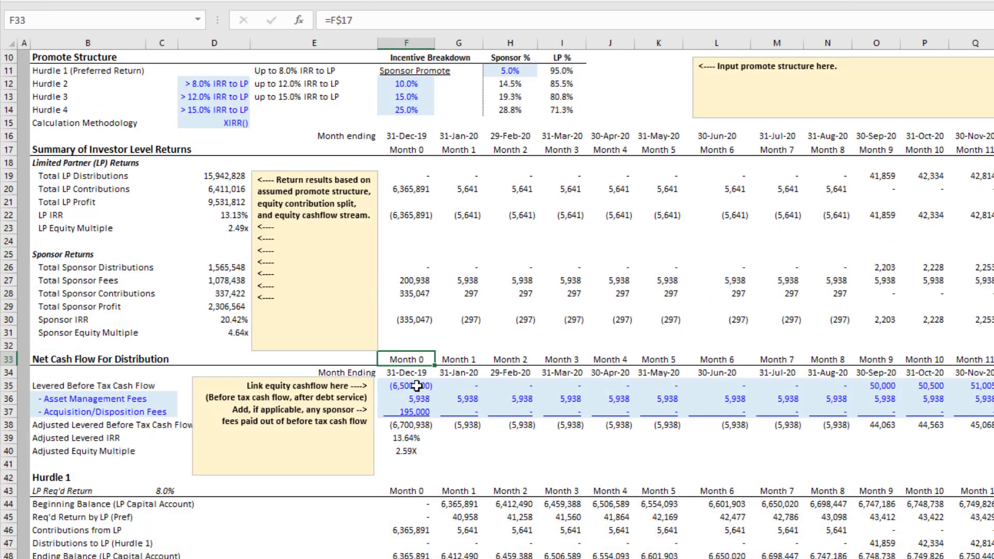
{"action": "left_click", "coordinate": [418, 385]}
{"action": "type", "text": "="}
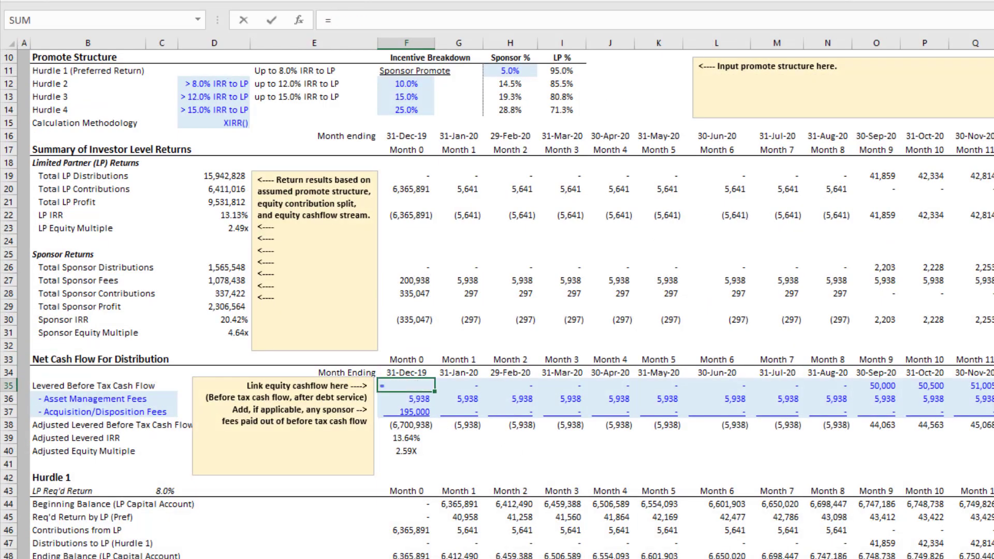
{"action": "key", "text": "ctrl+Page_Up"}
{"action": "left_click", "coordinate": [282, 370]}
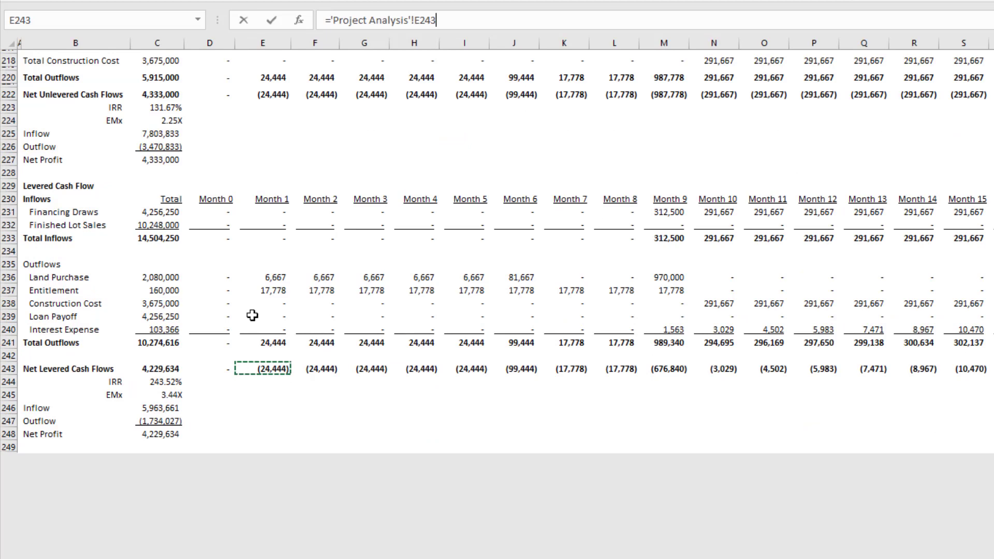
{"action": "key", "text": "Return"}
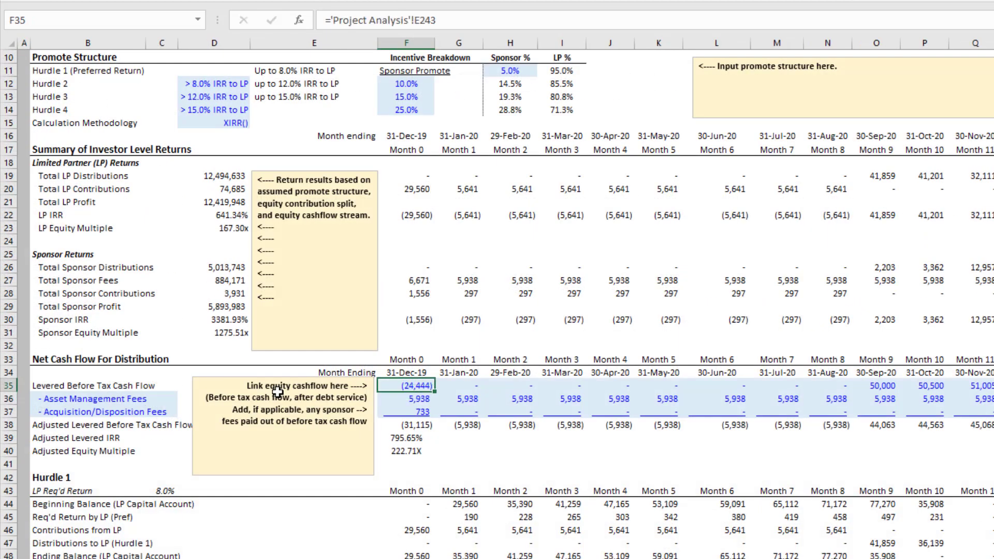
{"action": "key", "text": "Right"}
{"action": "key", "text": "ctrl+shift+Right"}
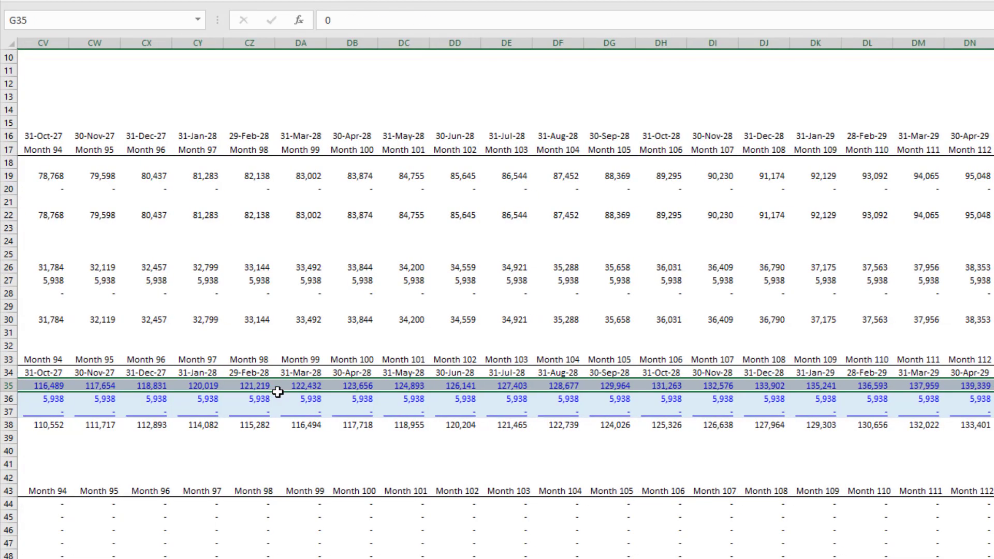
{"action": "key", "text": "ctrl+r"}
{"action": "key", "text": "Right"}
{"action": "key", "text": "Right"}
{"action": "key", "text": "Right"}
{"action": "key", "text": "Right"}
{"action": "key", "text": "Right"}
{"action": "key", "text": "Right"}
{"action": "key", "text": "Right"}
{"action": "key", "text": "Right"}
{"action": "key", "text": "Right"}
{"action": "key", "text": "Right"}
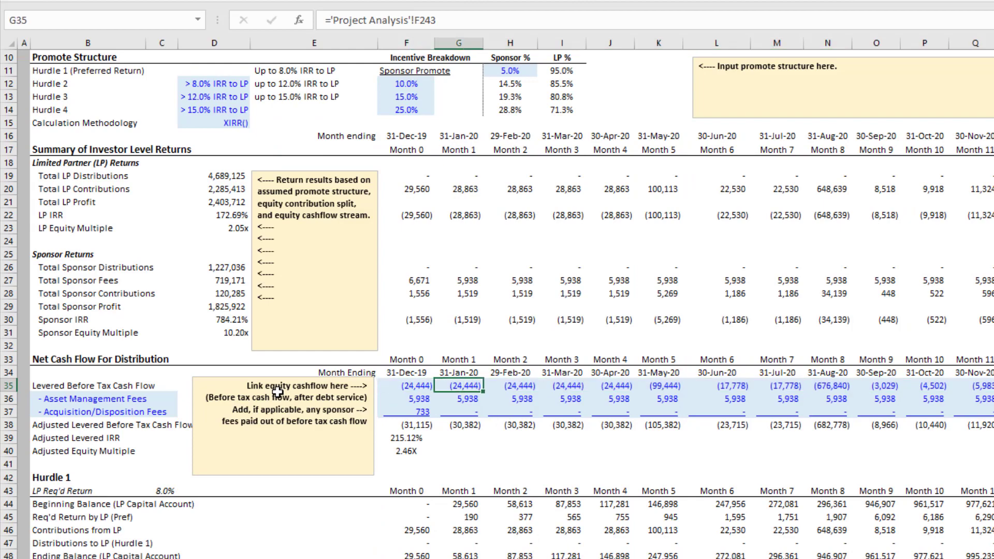
{"action": "key", "text": "Right"}
{"action": "key", "text": "Right"}
{"action": "key", "text": "Right"}
{"action": "key", "text": "Right"}
{"action": "key", "text": "Right"}
{"action": "key", "text": "Right"}
{"action": "key", "text": "Right"}
{"action": "key", "text": "Right"}
{"action": "key", "text": "Right"}
{"action": "key", "text": "Right"}
{"action": "key", "text": "Right"}
{"action": "key", "text": "Right"}
{"action": "key", "text": "Right"}
{"action": "key", "text": "Right"}
{"action": "key", "text": "Right"}
{"action": "key", "text": "Right"}
{"action": "key", "text": "Right"}
{"action": "key", "text": "Right"}
{"action": "key", "text": "Right"}
{"action": "key", "text": "Right"}
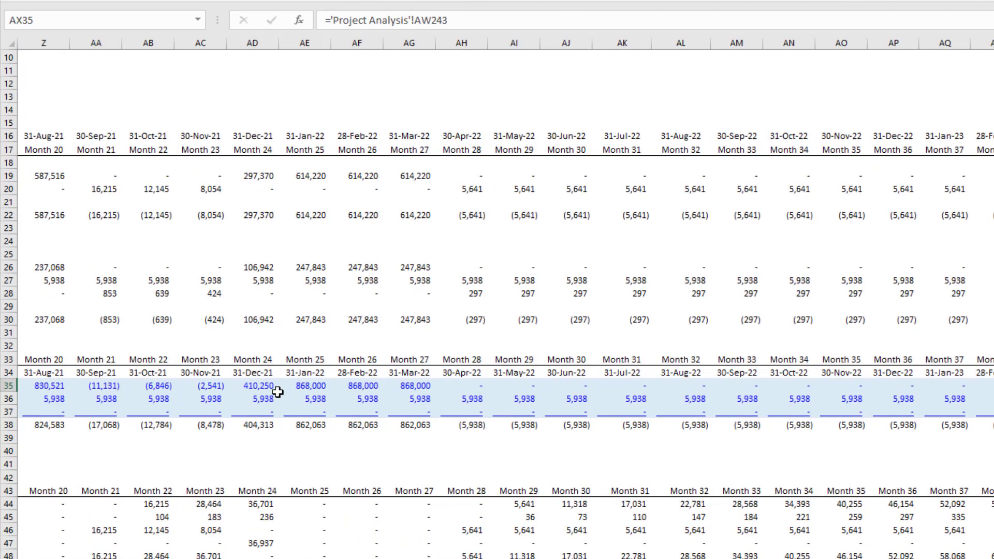
{"action": "key", "text": "Left"}
{"action": "key", "text": "Left"}
{"action": "key", "text": "Left"}
{"action": "key", "text": "Left"}
{"action": "key", "text": "Left"}
{"action": "key", "text": "Left"}
{"action": "key", "text": "Left"}
{"action": "key", "text": "Left"}
{"action": "key", "text": "Left"}
{"action": "key", "text": "Left"}
{"action": "key", "text": "Left"}
{"action": "key", "text": "Left"}
{"action": "key", "text": "Left"}
{"action": "key", "text": "Left"}
{"action": "key", "text": "Left"}
{"action": "key", "text": "Left"}
{"action": "key", "text": "Left"}
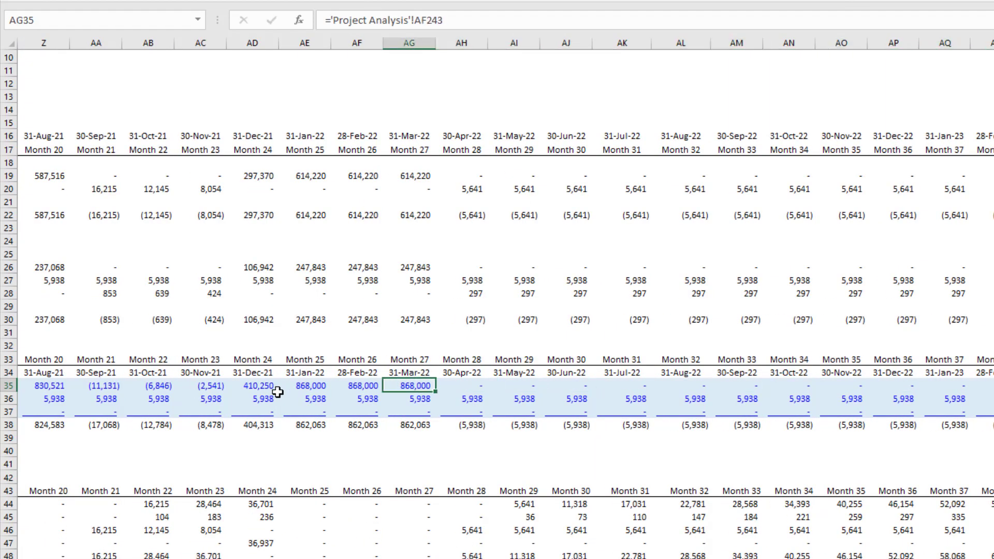
{"action": "key", "text": "Right"}
{"action": "key", "text": "Right"}
{"action": "key", "text": "Right"}
{"action": "key", "text": "Right"}
{"action": "key", "text": "Right"}
{"action": "key", "text": "Right"}
{"action": "key", "text": "Right"}
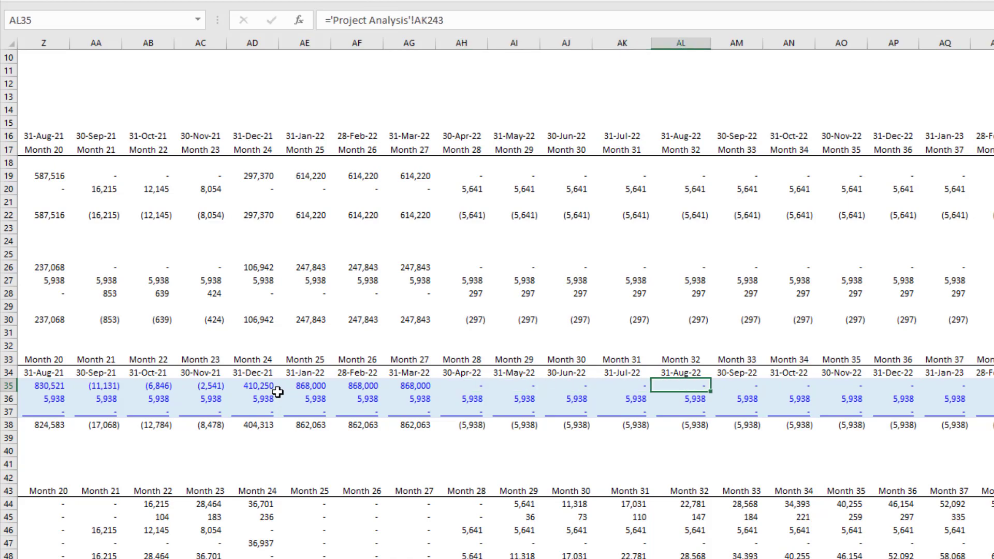
{"action": "key", "text": "Right"}
{"action": "key", "text": "Right"}
{"action": "key", "text": "Right"}
{"action": "key", "text": "Right"}
{"action": "key", "text": "ctrl+Right"}
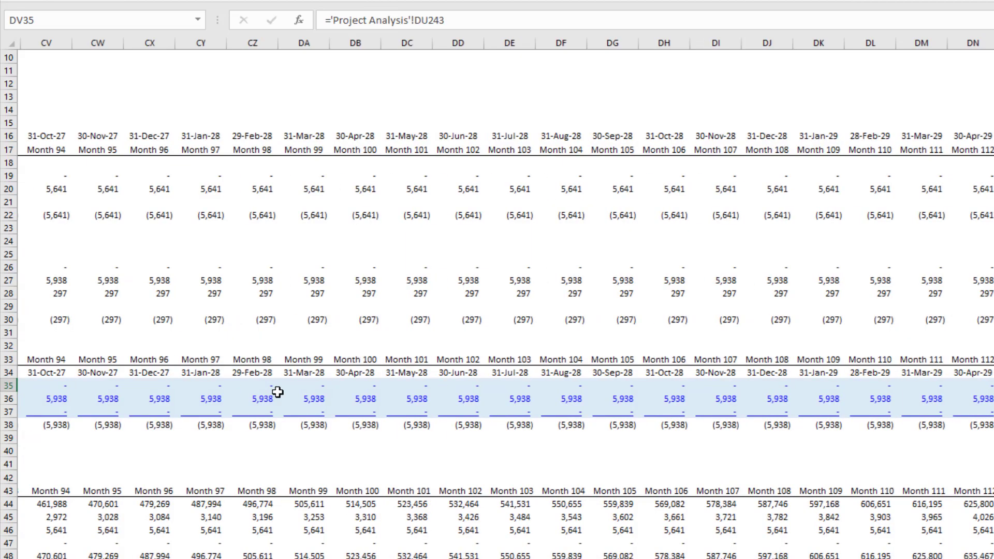
{"action": "key", "text": "ctrl+Left"}
{"action": "key", "text": "ctrl+Left"}
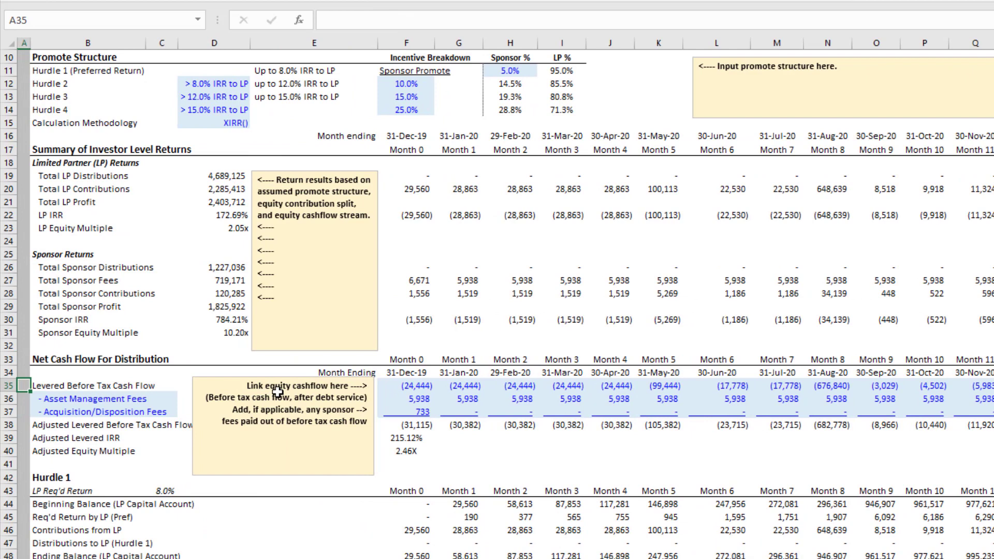
{"action": "key", "text": "Right"}
{"action": "key", "text": "Down"}
{"action": "key", "text": "Up"}
{"action": "key", "text": "Left"}
{"action": "key", "text": "Right"}
{"action": "key", "text": "Right"}
{"action": "key", "text": "Right"}
{"action": "key", "text": "Right"}
{"action": "key", "text": "Right"}
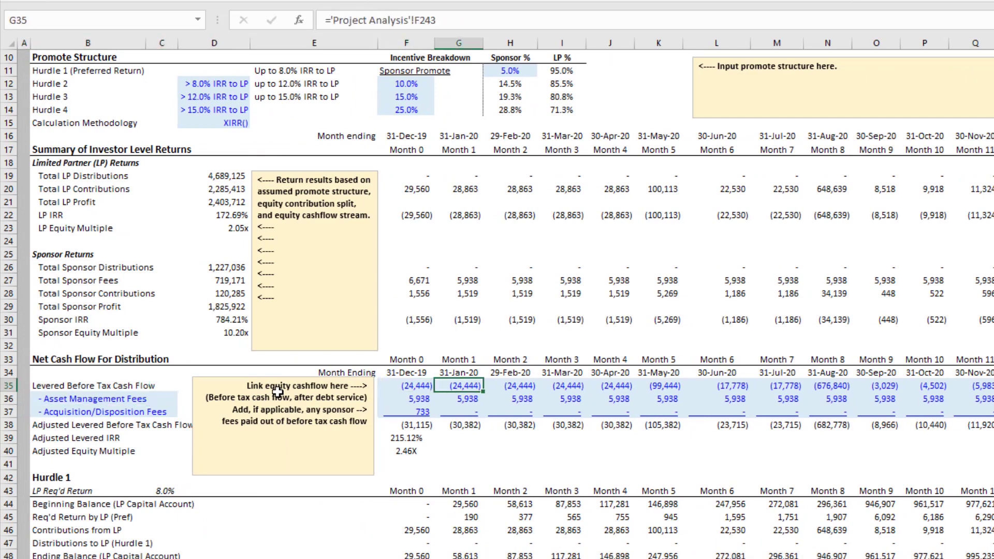
{"action": "key", "text": "Left"}
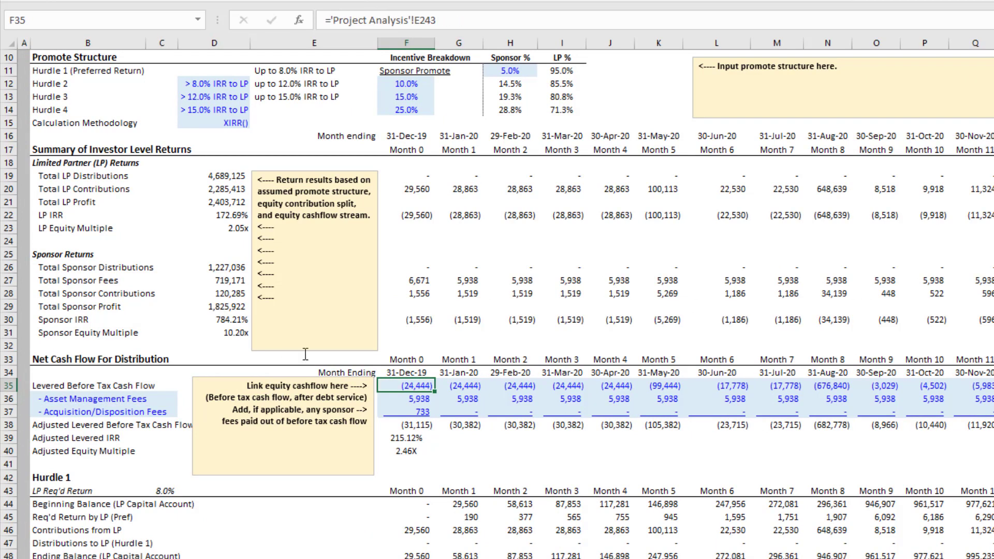
Compare the waterfall's first month-end 31-Dec-19 with the project's first month date 1-Oct-18
{"action": "scroll", "coordinate": [380, 412], "scroll_direction": "up", "scroll_amount": 3}
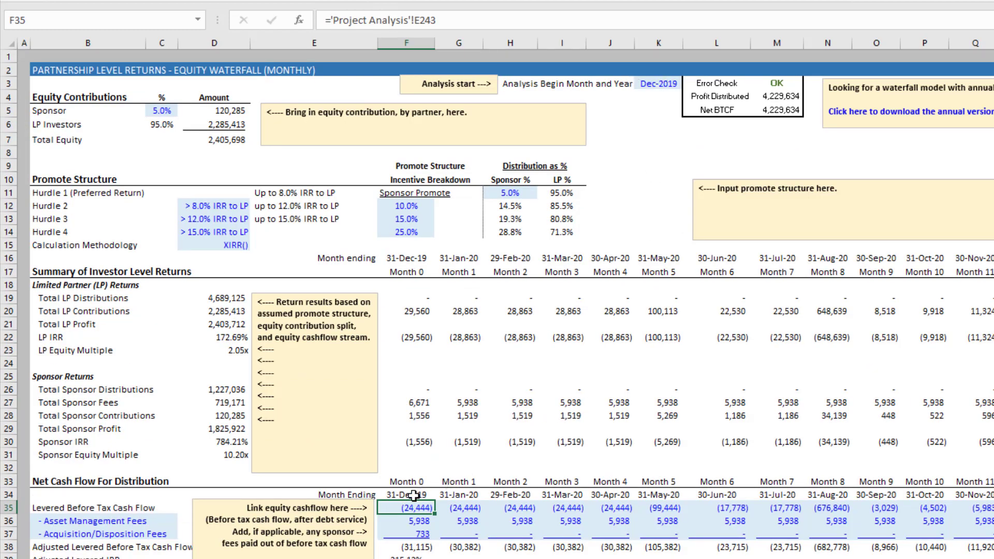
{"action": "left_click", "coordinate": [414, 495]}
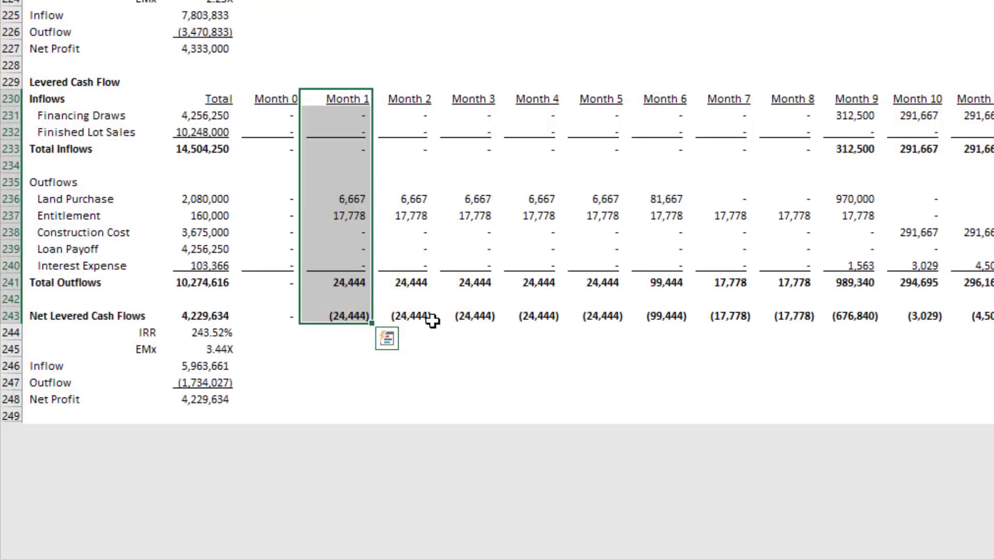
{"action": "left_click", "coordinate": [424, 316]}
{"action": "left_click_drag", "start_coordinate": [341, 96], "coordinate": [362, 314]}
{"action": "scroll", "coordinate": [348, 299], "scroll_direction": "up", "scroll_amount": 10}
{"action": "scroll", "coordinate": [348, 299], "scroll_direction": "up", "scroll_amount": 2}
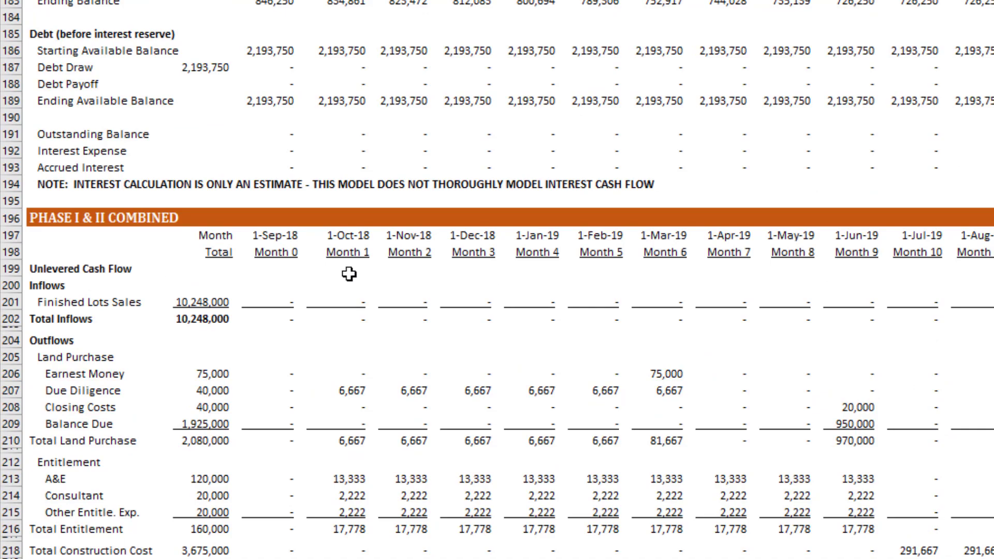
{"action": "left_click", "coordinate": [344, 236]}
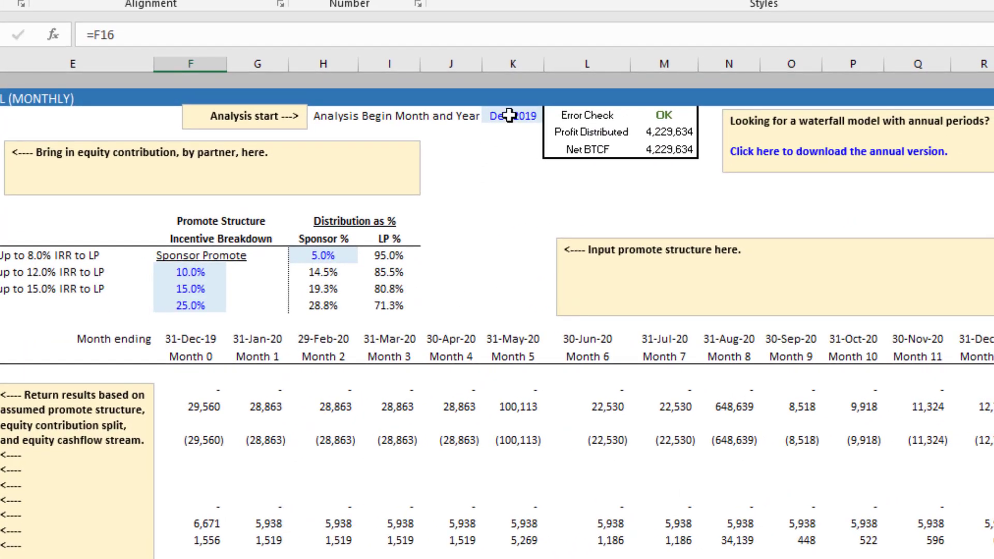
Link the analysis start month K3 to Project Analysis E197 so it reads Oct-2018
{"action": "left_click", "coordinate": [509, 116]}
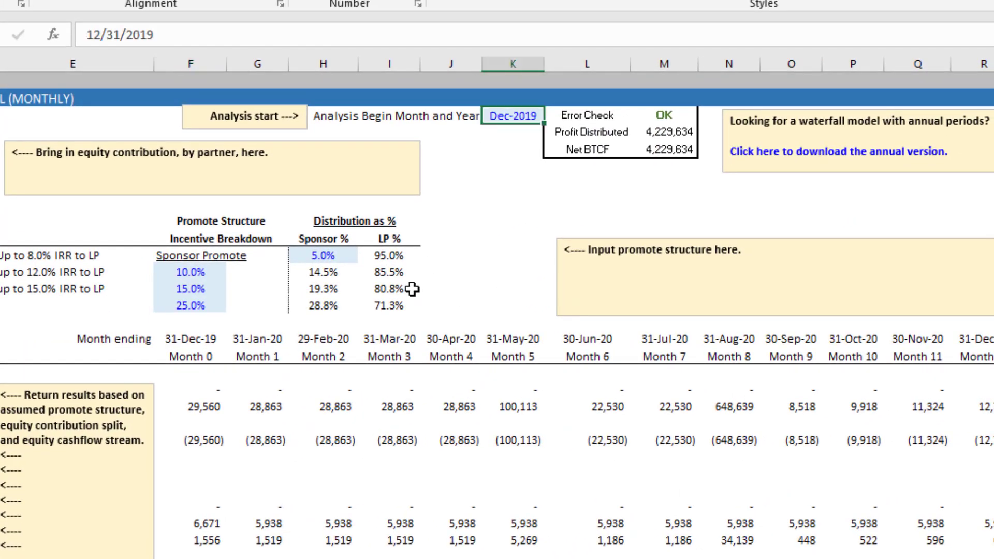
{"action": "type", "text": "='Project Analysis'!"}
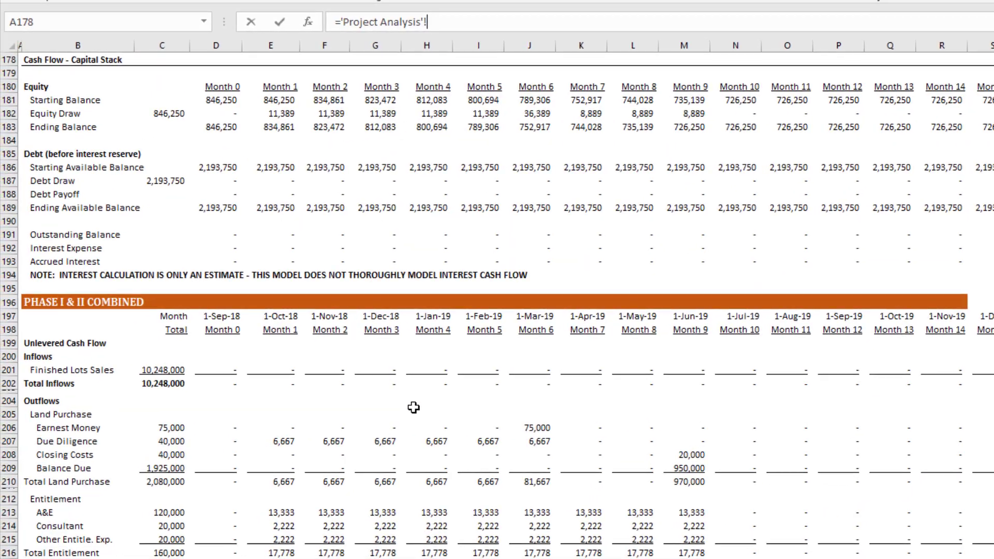
{"action": "scroll", "coordinate": [388, 414], "scroll_direction": "up", "scroll_amount": 4}
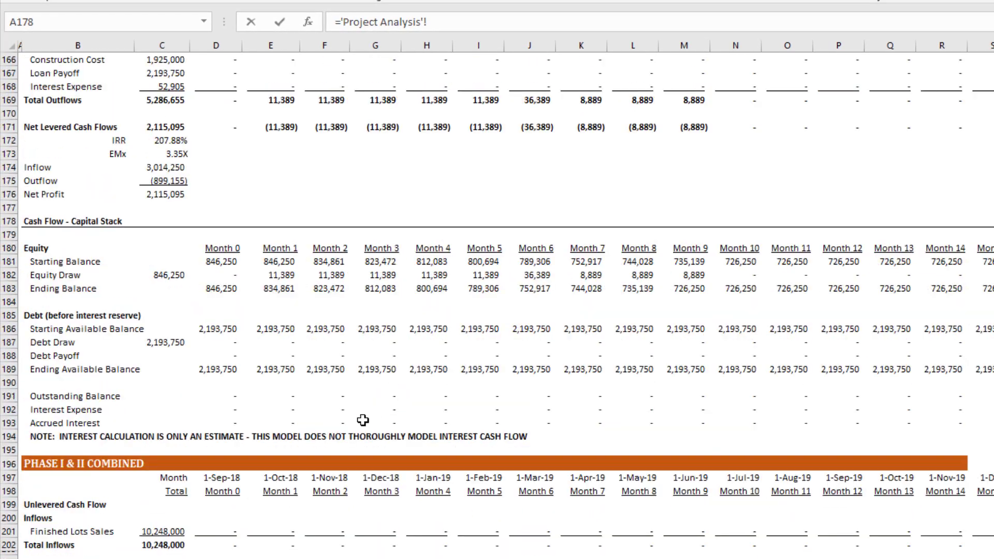
{"action": "left_click", "coordinate": [280, 477]}
{"action": "key", "text": "Return"}
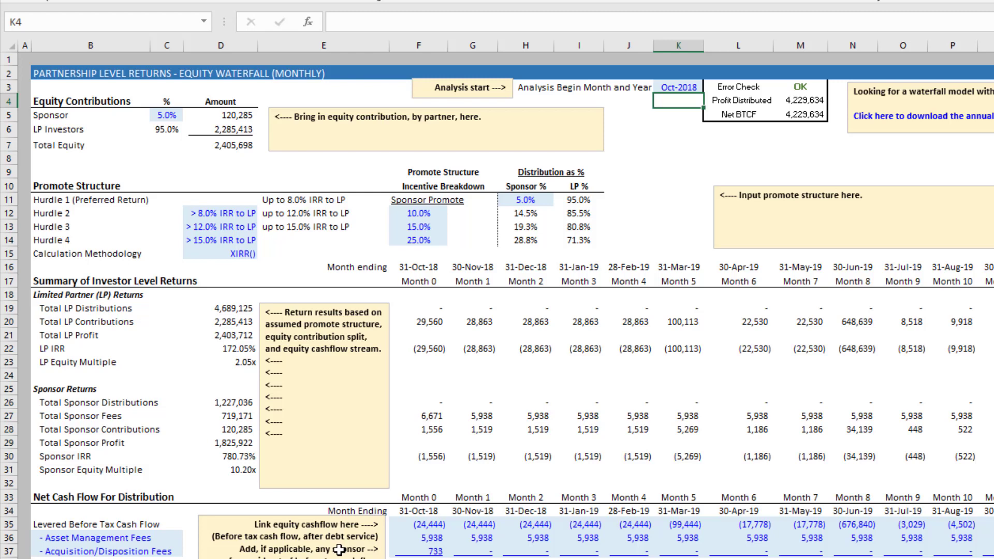
{"action": "key", "text": "Up"}
Check the new 31-Oct-18 first month-end and the Month 0 and Month 1 label formulas
{"action": "scroll", "coordinate": [483, 291], "scroll_direction": "down", "scroll_amount": 3}
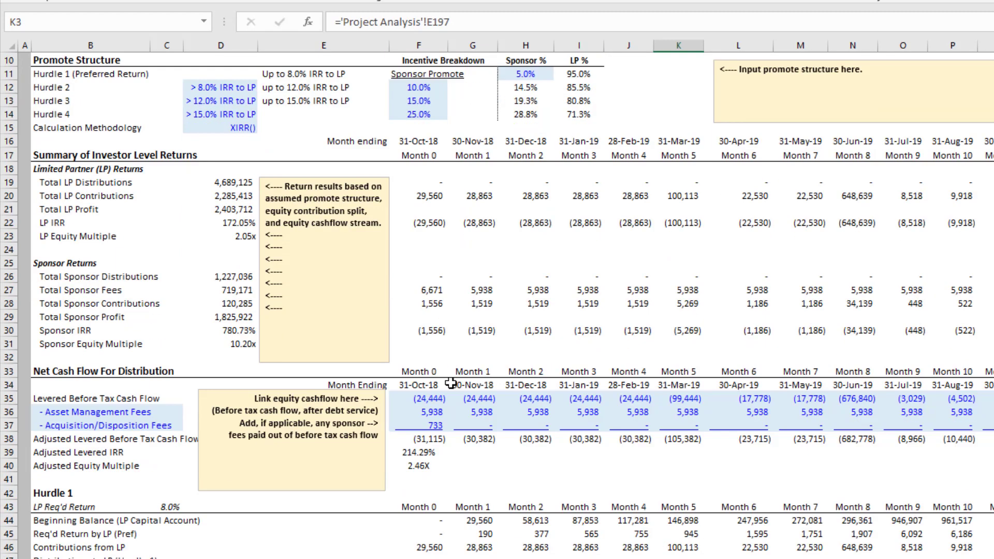
{"action": "left_click", "coordinate": [427, 385]}
{"action": "left_click", "coordinate": [413, 370]}
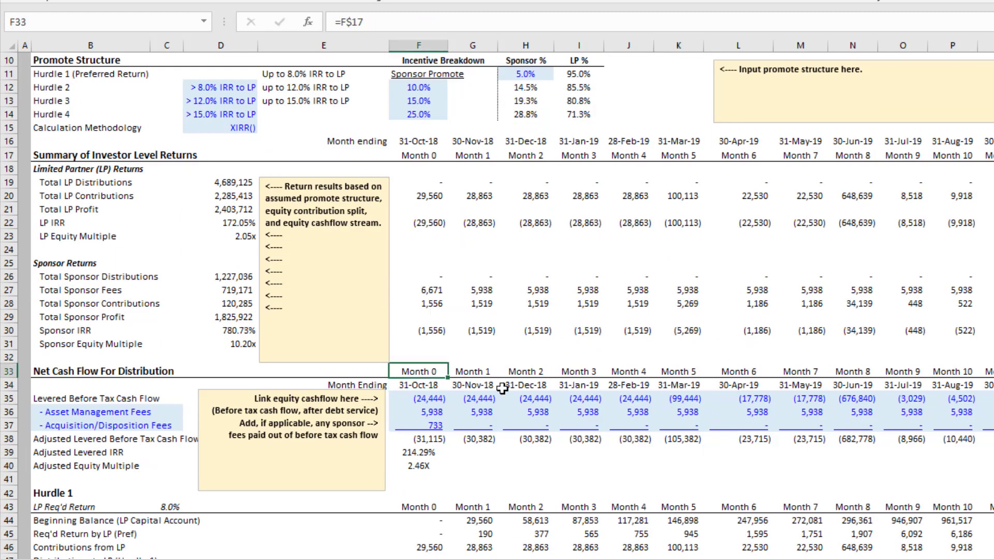
{"action": "key", "text": "Right"}
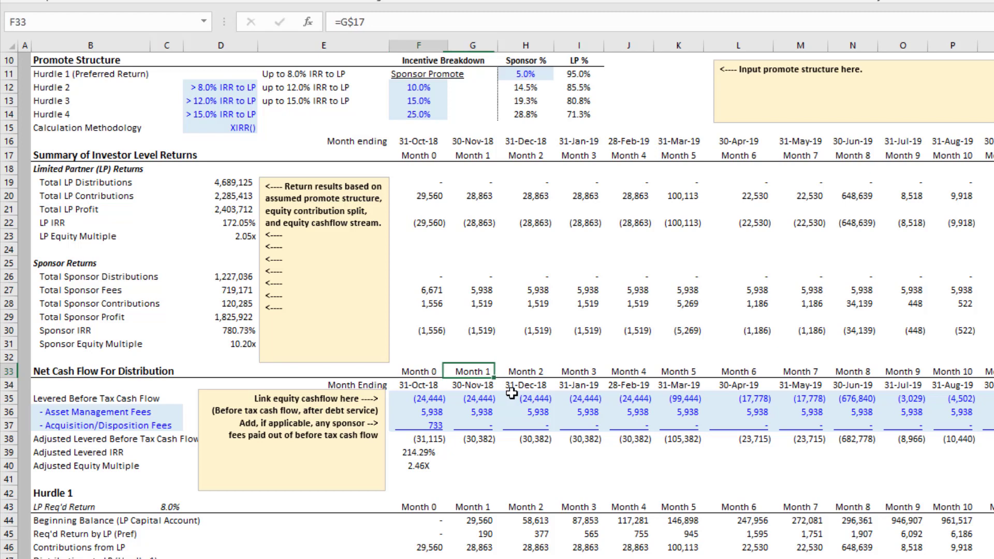
{"action": "key", "text": "Left"}
{"action": "scroll", "coordinate": [511, 393], "scroll_direction": "up", "scroll_amount": 2}
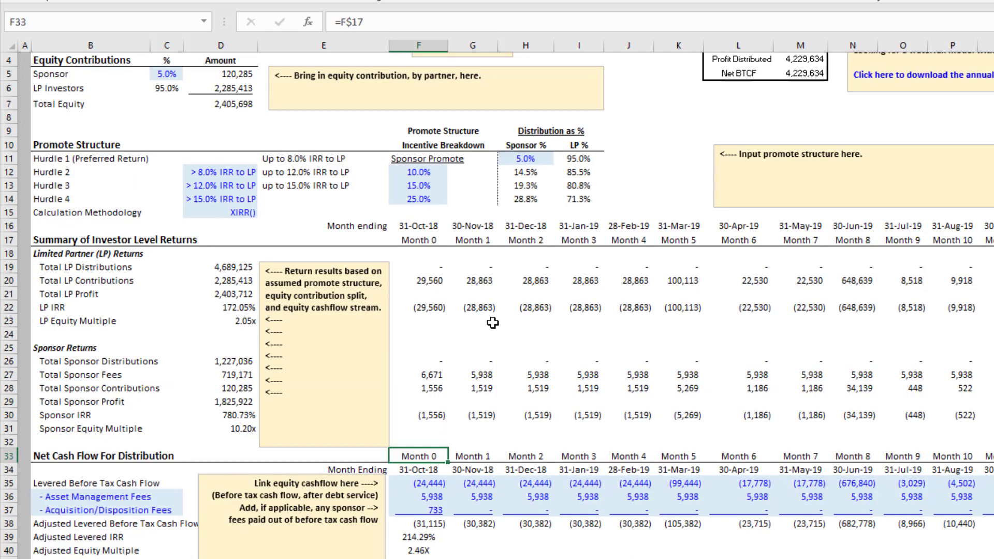
Change the starting month number in F17 from 0 to 1 and check the shifted labels
{"action": "left_click", "coordinate": [428, 243]}
{"action": "type", "text": "1"}
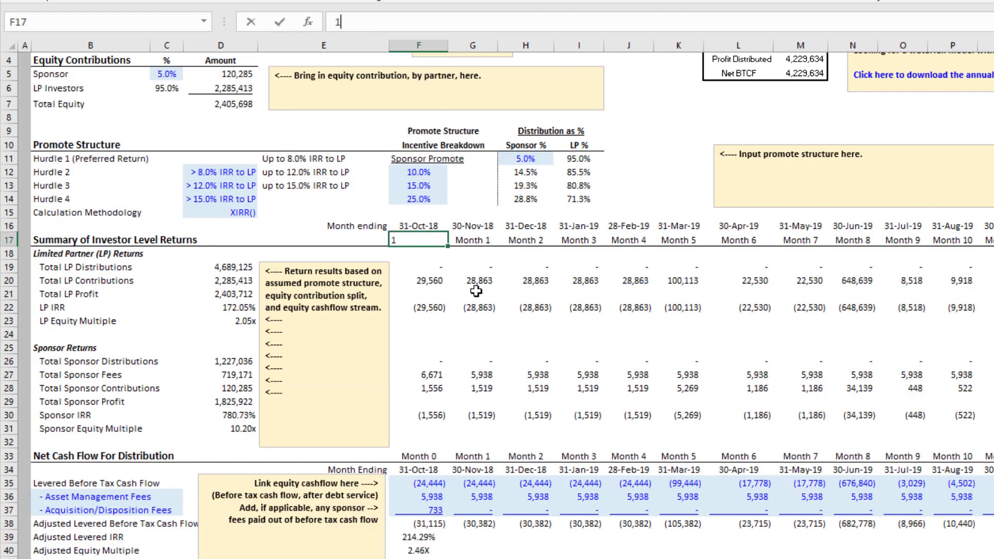
{"action": "key", "text": "Return"}
{"action": "key", "text": "Up"}
{"action": "key", "text": "Right"}
{"action": "key", "text": "Right"}
{"action": "key", "text": "Left"}
{"action": "key", "text": "Left"}
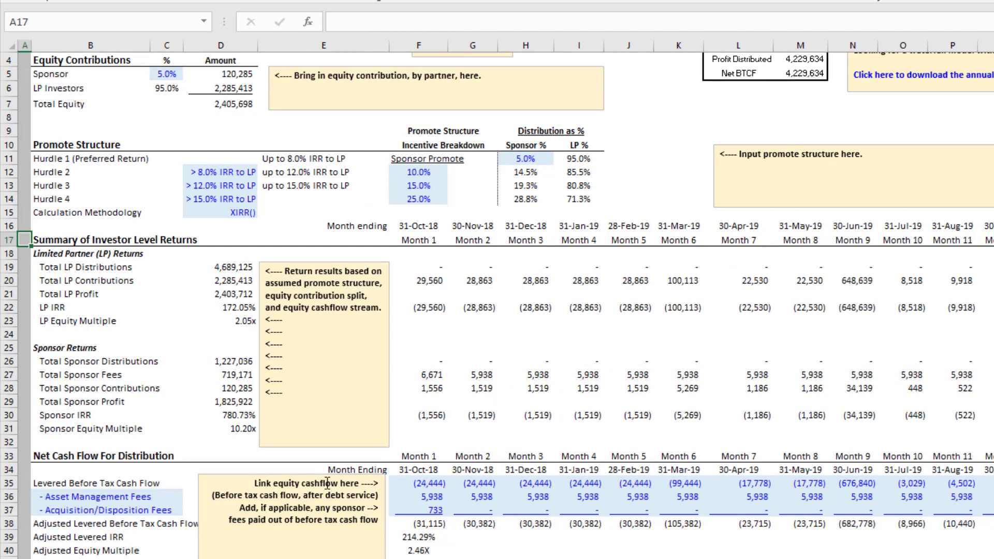
{"action": "scroll", "coordinate": [327, 483], "scroll_direction": "up", "scroll_amount": 1}
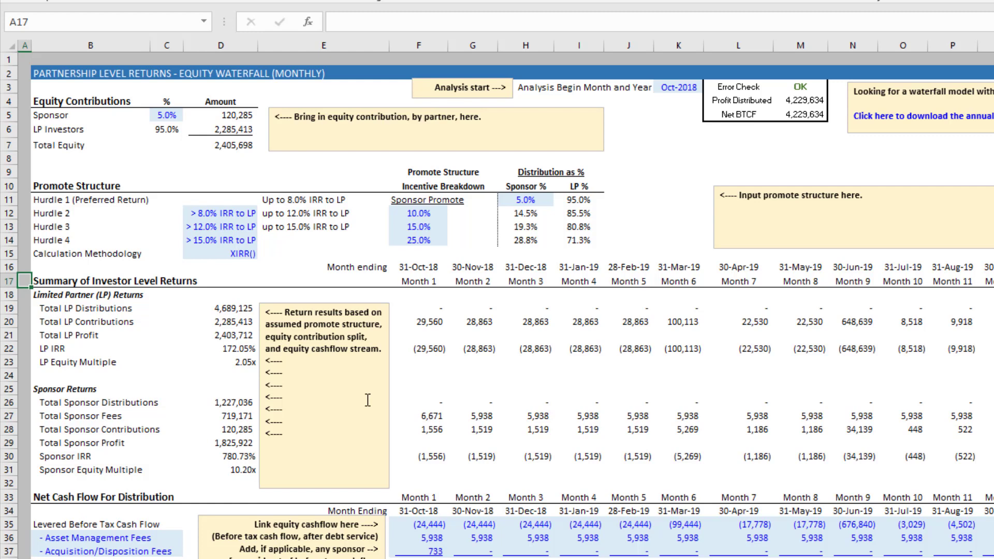
{"action": "scroll", "coordinate": [401, 388], "scroll_direction": "down", "scroll_amount": 2}
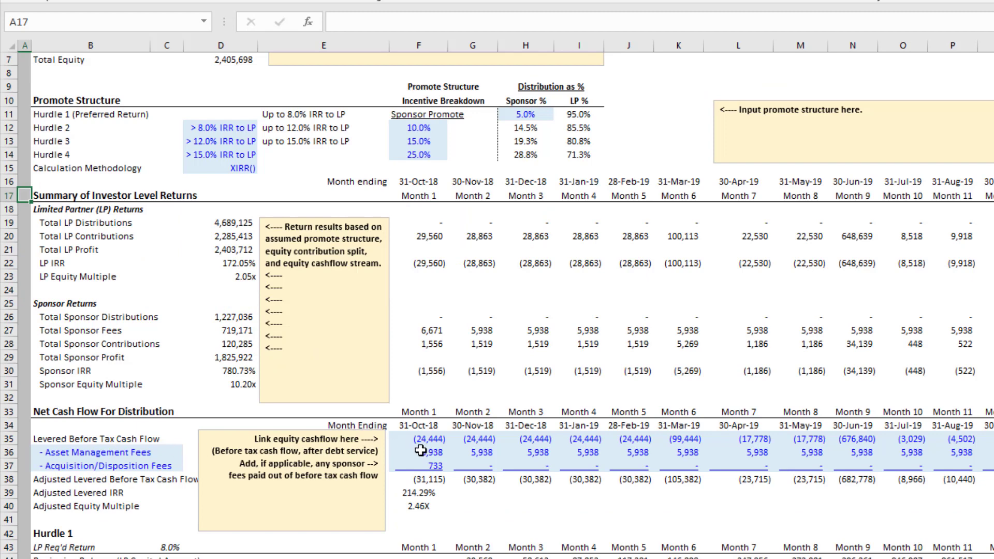
{"action": "left_click_drag", "start_coordinate": [421, 451], "coordinate": [533, 465]}
{"action": "left_click", "coordinate": [420, 425]}
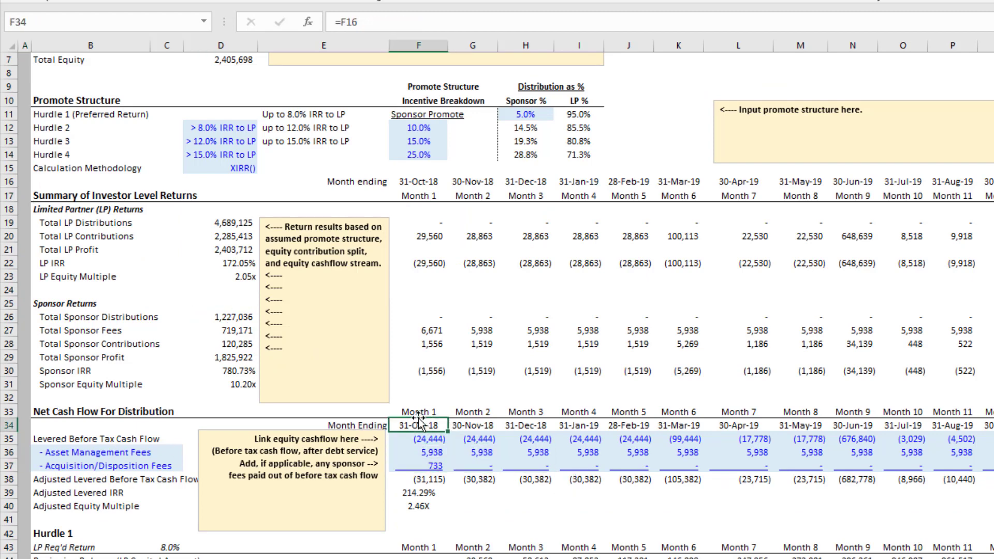
{"action": "scroll", "coordinate": [421, 425], "scroll_direction": "up", "scroll_amount": 2}
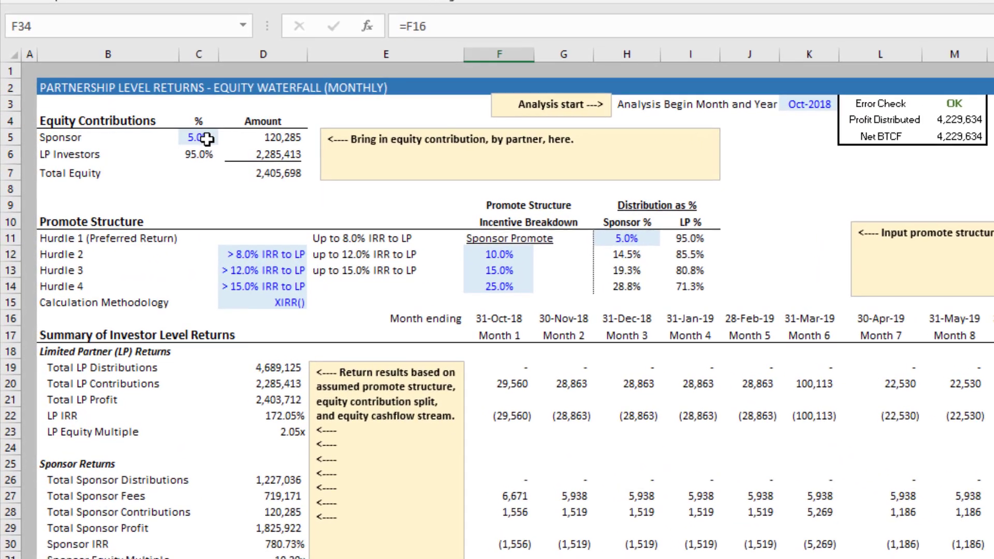
Review the sponsor's 5% equity share against Project Analysis and the Sponsor and LP Investors rows
{"action": "left_click", "coordinate": [193, 126]}
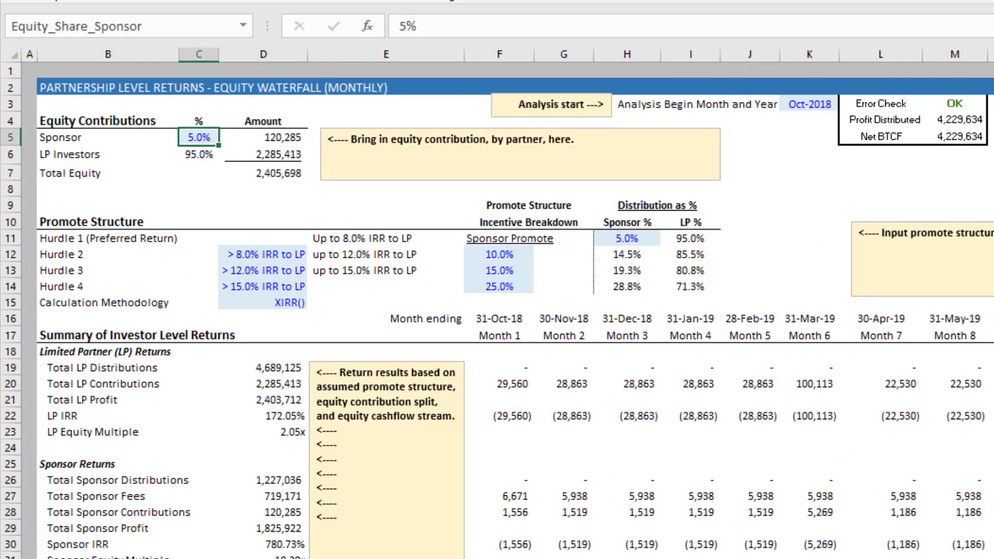
{"action": "key", "text": "ctrl+Page_Down"}
{"action": "scroll", "coordinate": [305, 451], "scroll_direction": "up", "scroll_amount": 20}
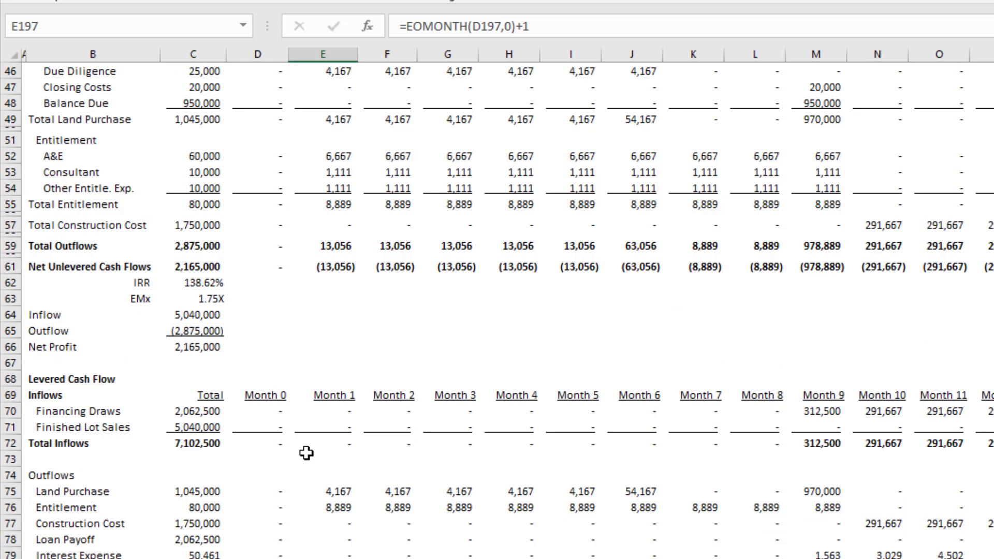
{"action": "scroll", "coordinate": [306, 452], "scroll_direction": "up", "scroll_amount": 15}
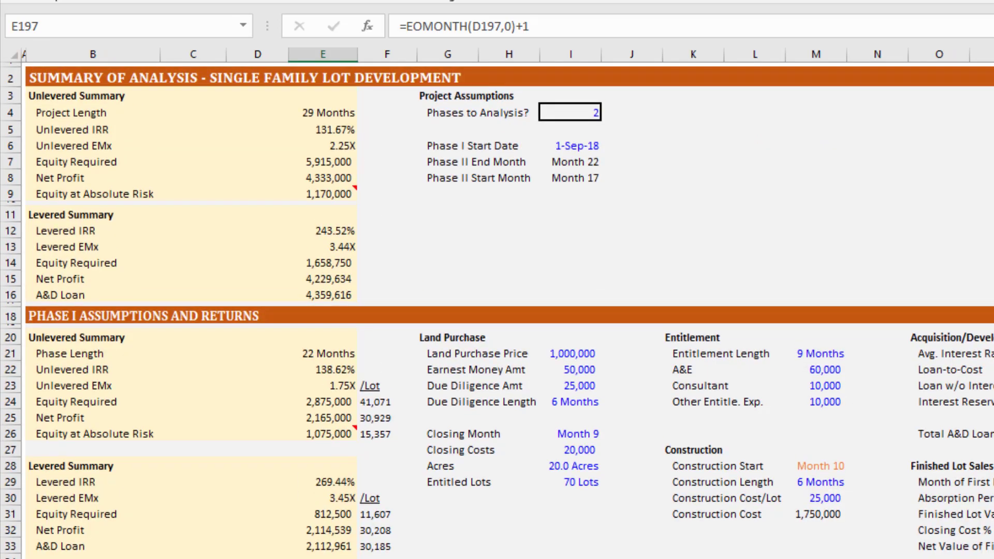
{"action": "key", "text": "ctrl+Page_Up"}
{"action": "left_click", "coordinate": [72, 137]}
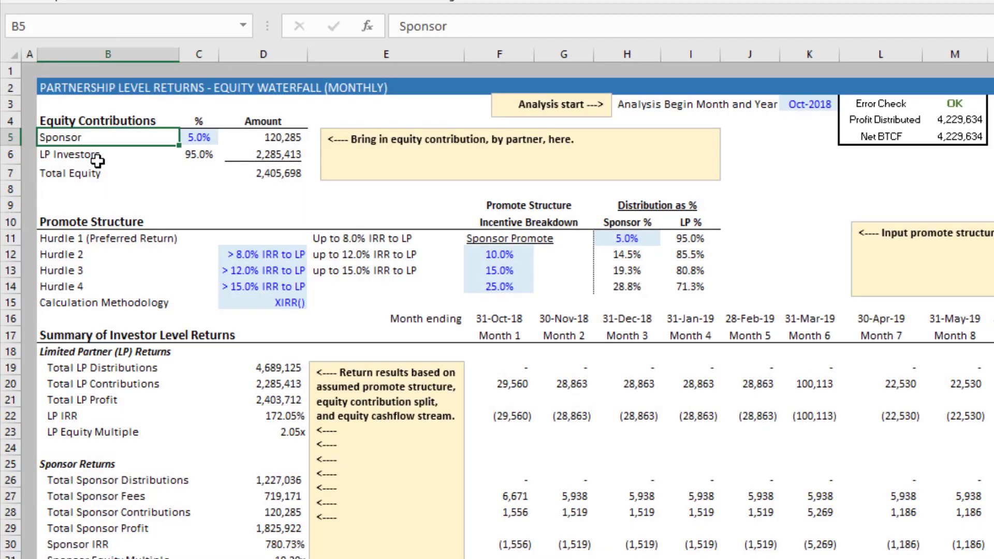
{"action": "left_click", "coordinate": [97, 161]}
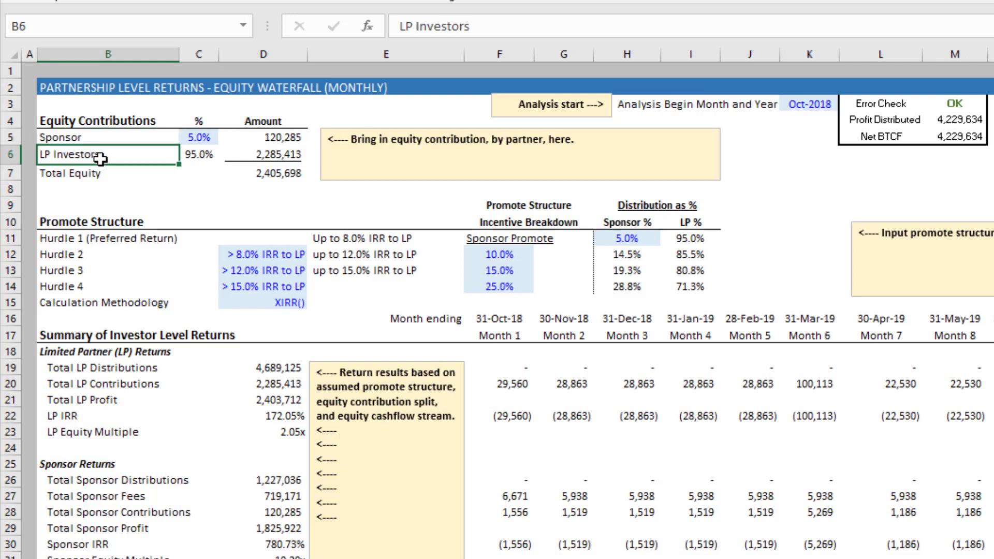
Raise the sponsor equity share to 10% and check the total and LP equity amounts
{"action": "left_click", "coordinate": [201, 141]}
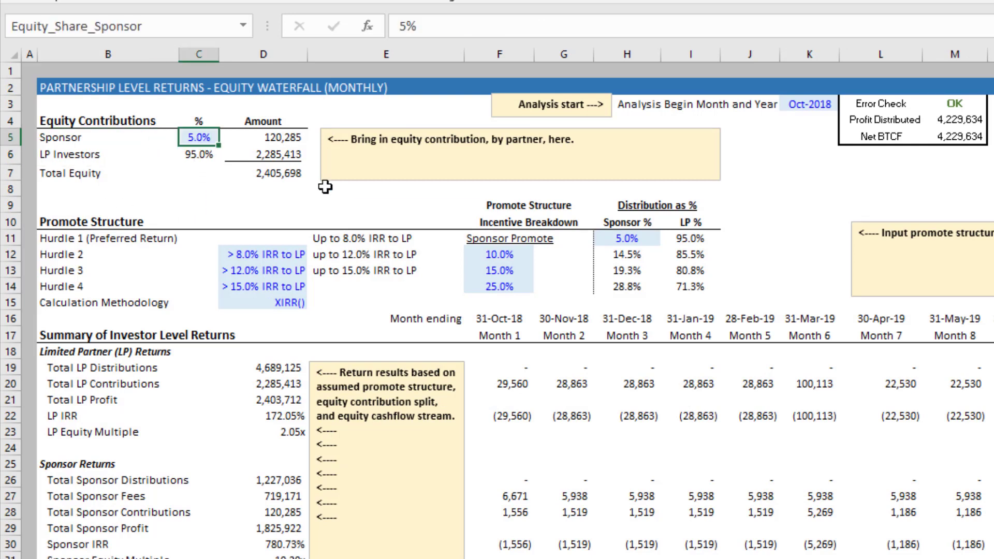
{"action": "type", "text": "10%"}
{"action": "key", "text": "Return"}
{"action": "key", "text": "Up"}
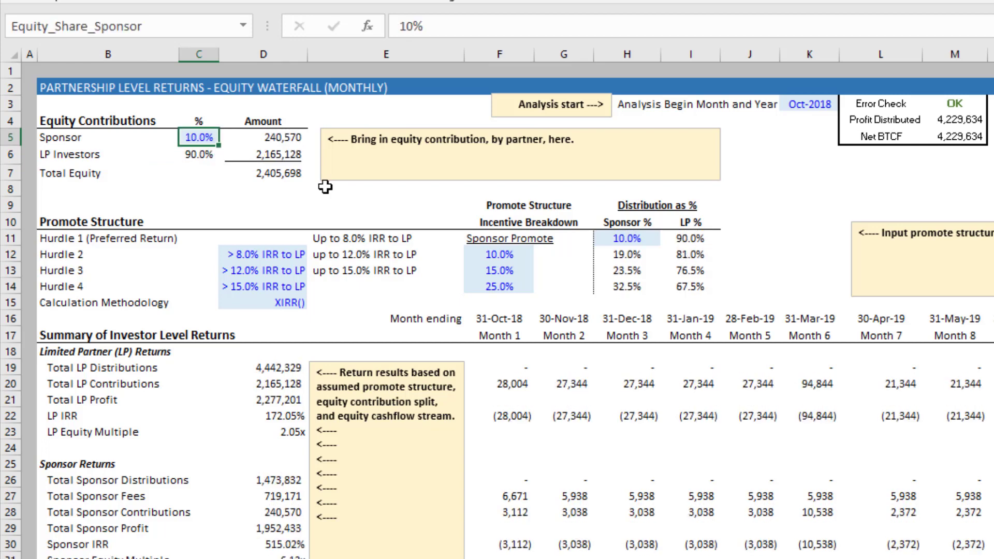
{"action": "key", "text": "Right"}
{"action": "key", "text": "Down"}
{"action": "key", "text": "Down"}
{"action": "key", "text": "Up"}
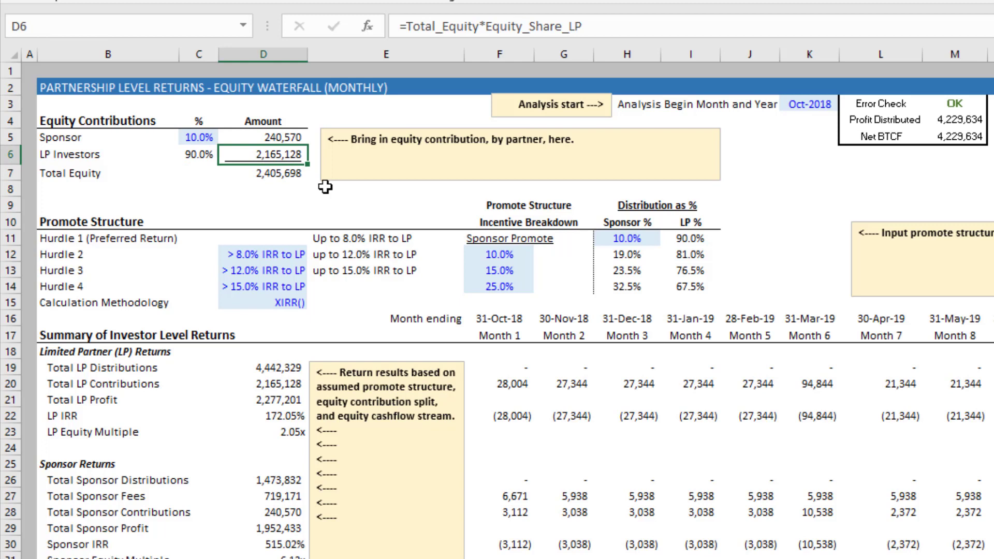
Set the Hurdle 2 IRR threshold in D12 to 12%
{"action": "key", "text": "Right"}
{"action": "key", "text": "Down"}
{"action": "key", "text": "Down"}
{"action": "key", "text": "Down"}
{"action": "key", "text": "Down"}
{"action": "key", "text": "Right"}
{"action": "key", "text": "Right"}
{"action": "key", "text": "Down"}
{"action": "key", "text": "Left"}
{"action": "key", "text": "Left"}
{"action": "key", "text": "Left"}
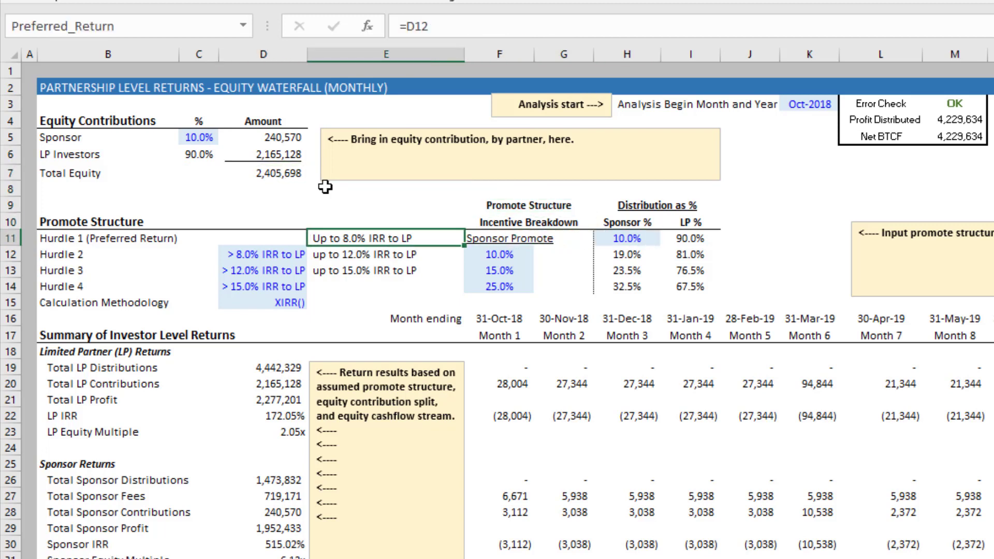
{"action": "key", "text": "Left"}
{"action": "key", "text": "Down"}
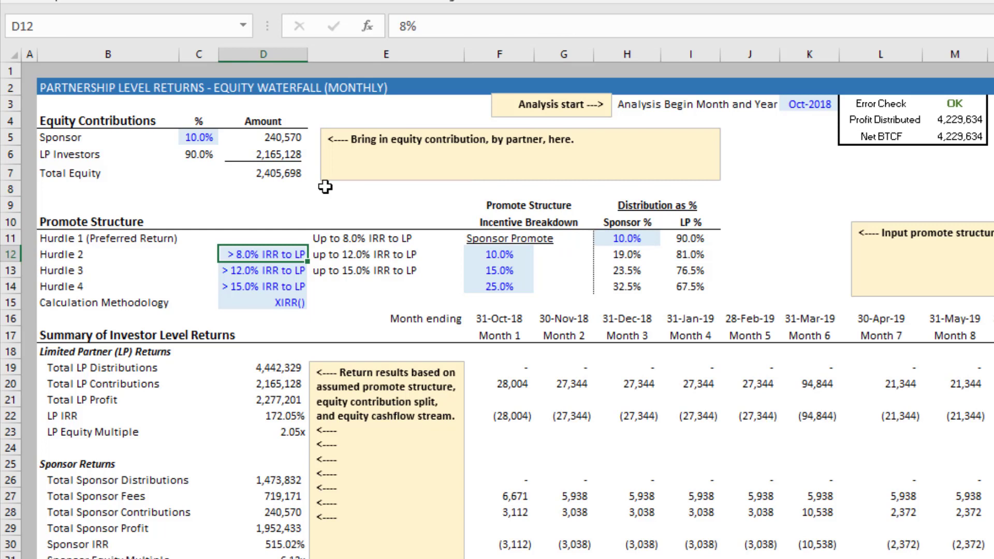
{"action": "type", "text": "12"}
{"action": "key", "text": "Return"}
Review the Hurdle 1 sponsor and LP share formulas and the Hurdle 3 sponsor share
{"action": "key", "text": "Up"}
{"action": "key", "text": "Up"}
{"action": "key", "text": "Right"}
{"action": "key", "text": "Right"}
{"action": "key", "text": "Right"}
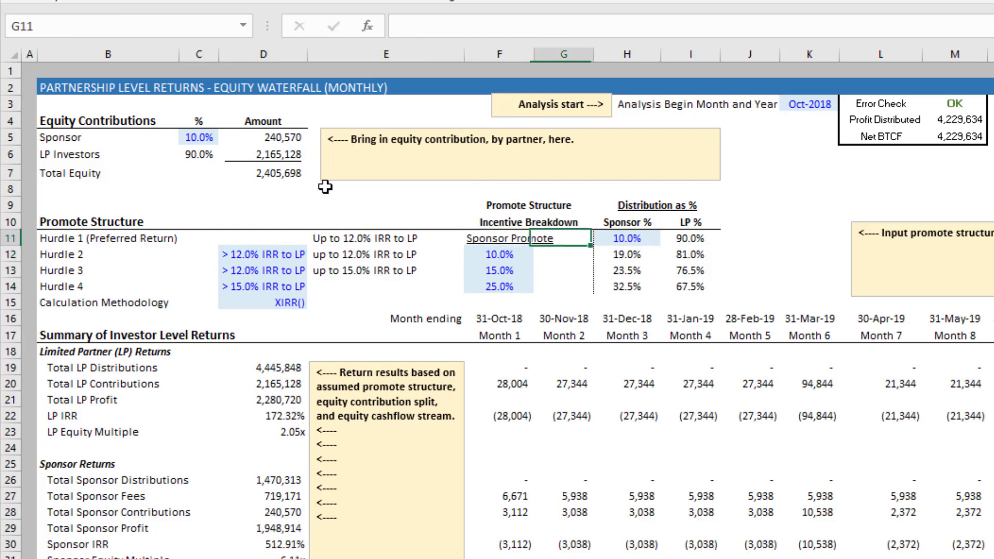
{"action": "key", "text": "Right"}
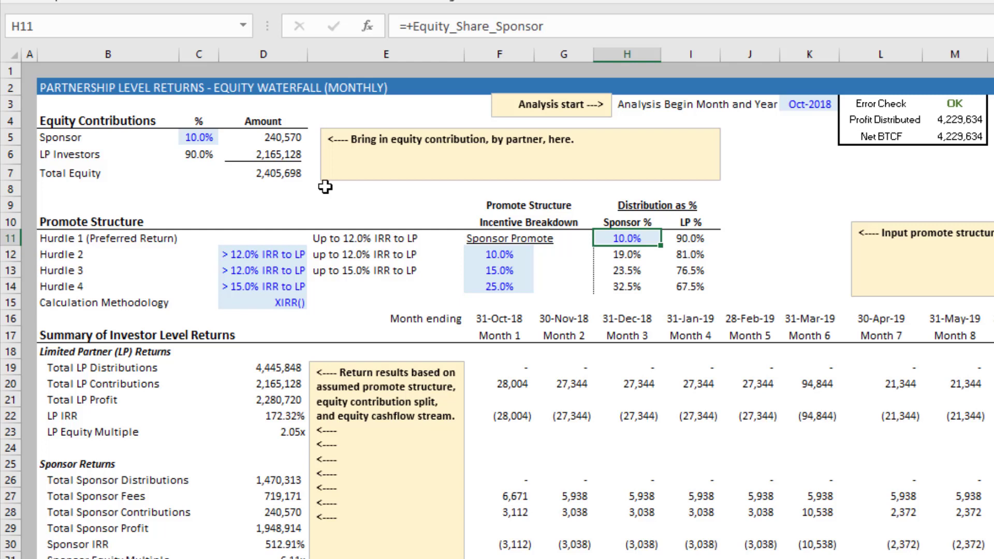
{"action": "key", "text": "Right"}
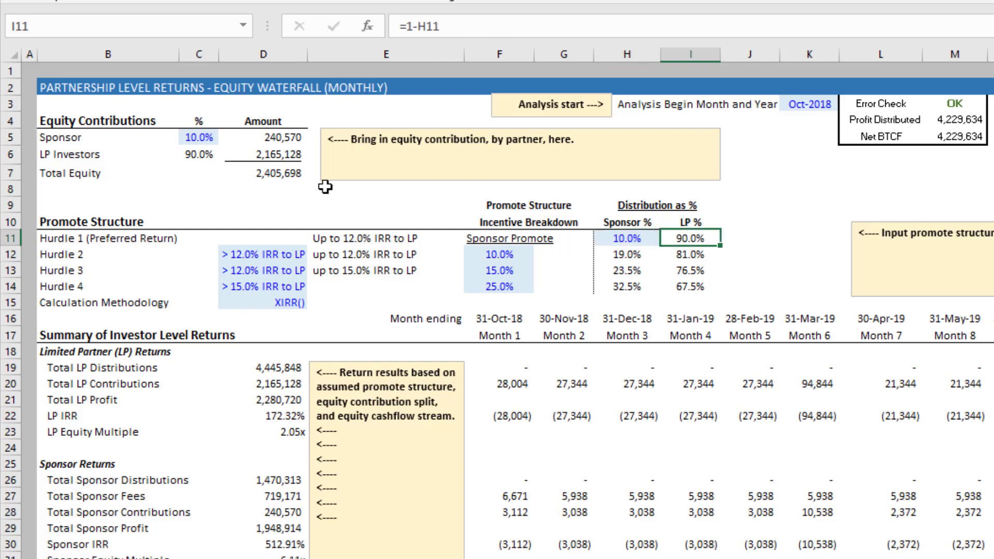
{"action": "key", "text": "Left"}
{"action": "key", "text": "Down"}
{"action": "key", "text": "Down"}
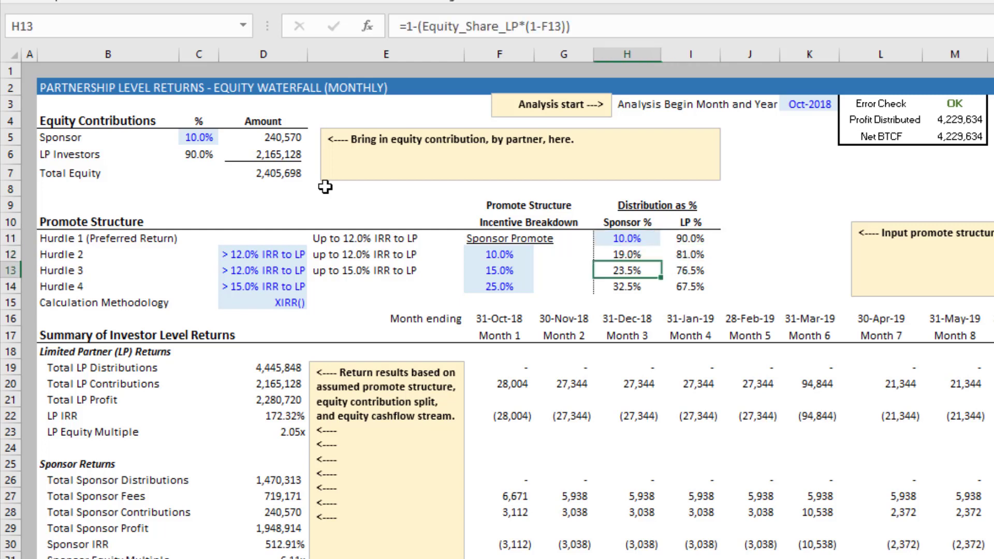
{"action": "key", "text": "Left"}
{"action": "key", "text": "Up"}
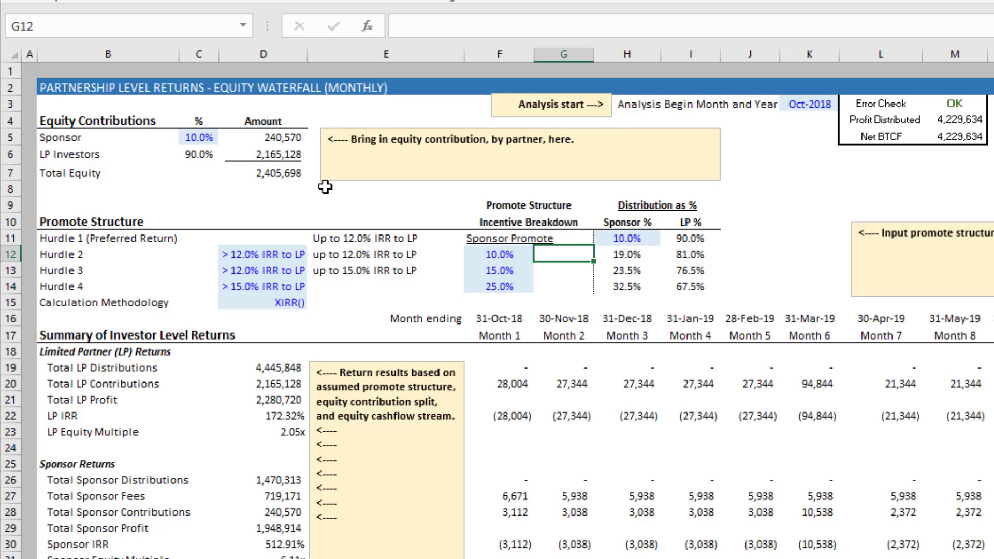
Set the Hurdle 3 IRR threshold in D13 to 18%
{"action": "key", "text": "Left"}
{"action": "key", "text": "Left"}
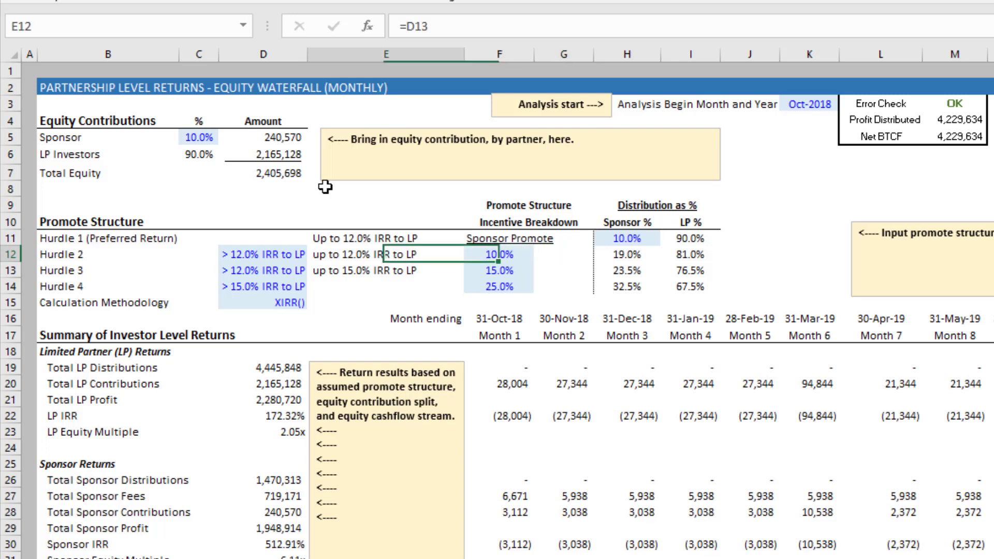
{"action": "key", "text": "Left"}
{"action": "key", "text": "Left"}
{"action": "key", "text": "Right"}
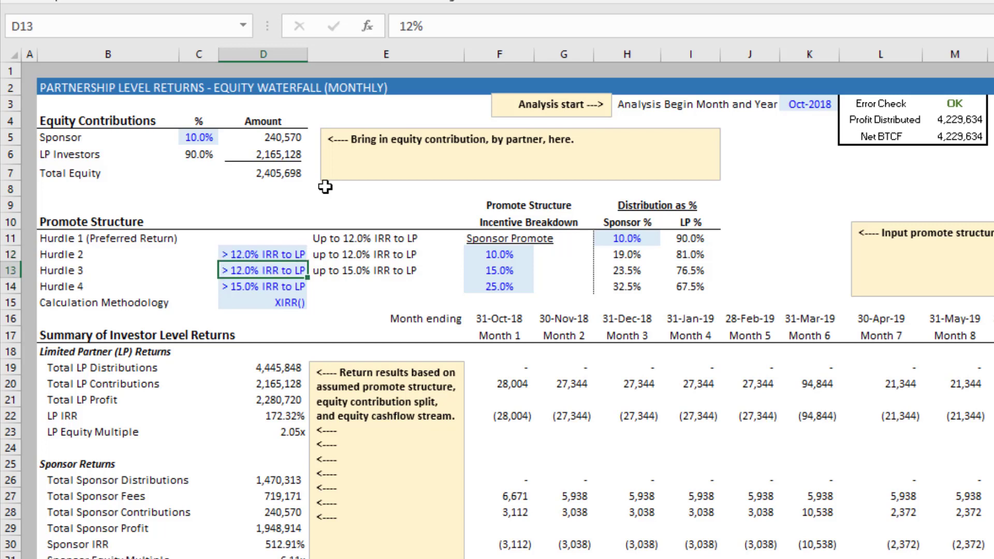
{"action": "key", "text": "Down"}
{"action": "type", "text": "18"}
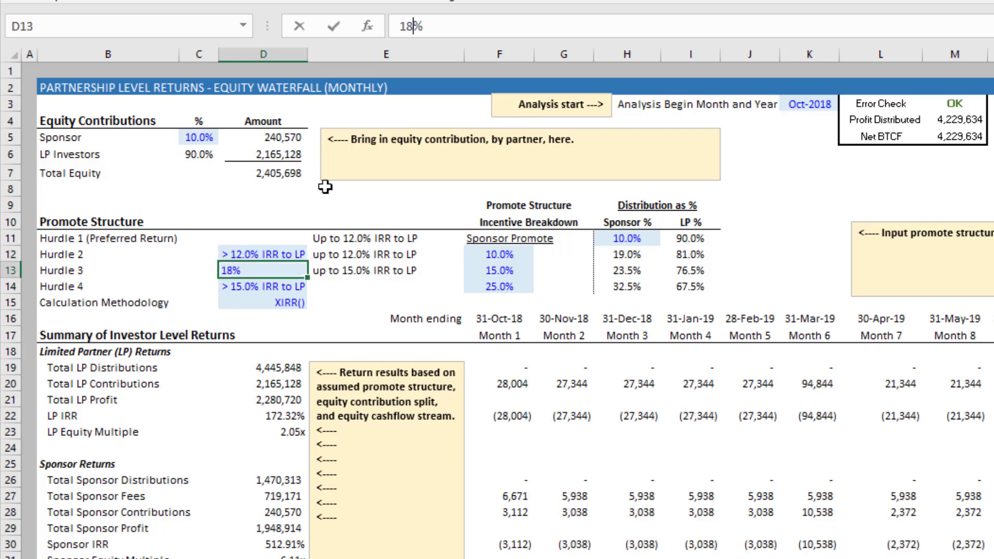
{"action": "key", "text": "Return"}
Compare the Hurdle 1 and 2 sponsor share formulas, then raise the Hurdle 3 promote to 20%
{"action": "key", "text": "Up"}
{"action": "key", "text": "Right"}
{"action": "key", "text": "Right"}
{"action": "key", "text": "Up"}
{"action": "key", "text": "Right"}
{"action": "key", "text": "Left"}
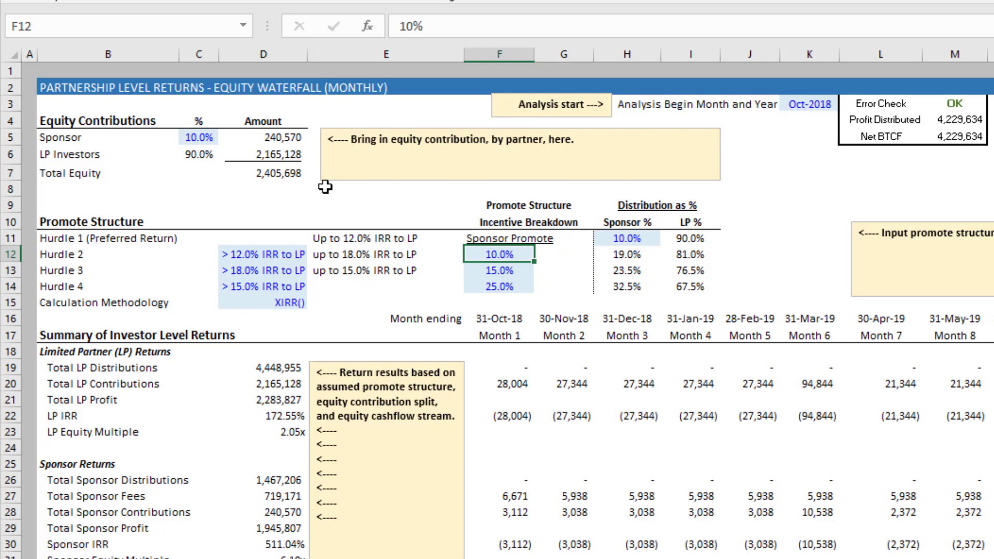
{"action": "key", "text": "Right"}
{"action": "key", "text": "Right"}
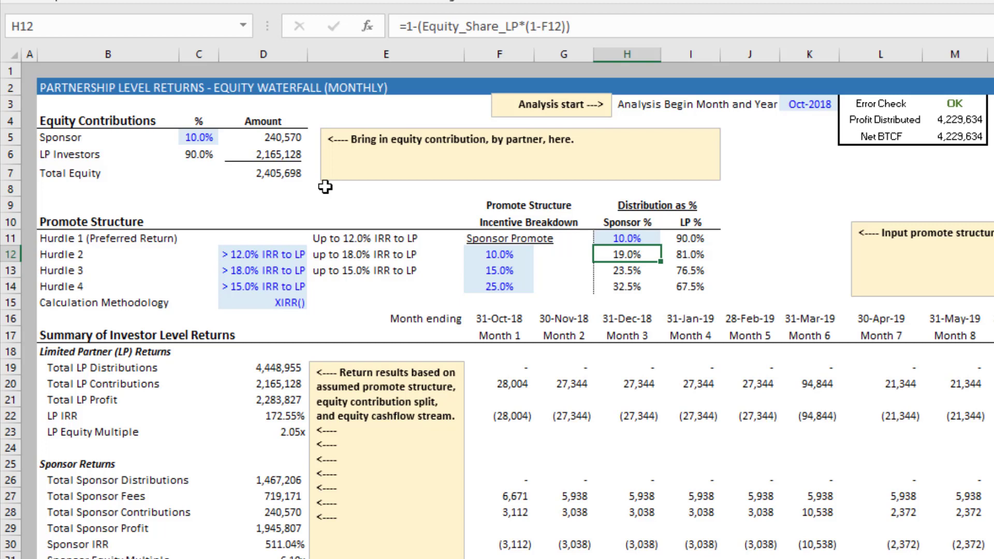
{"action": "key", "text": "Up"}
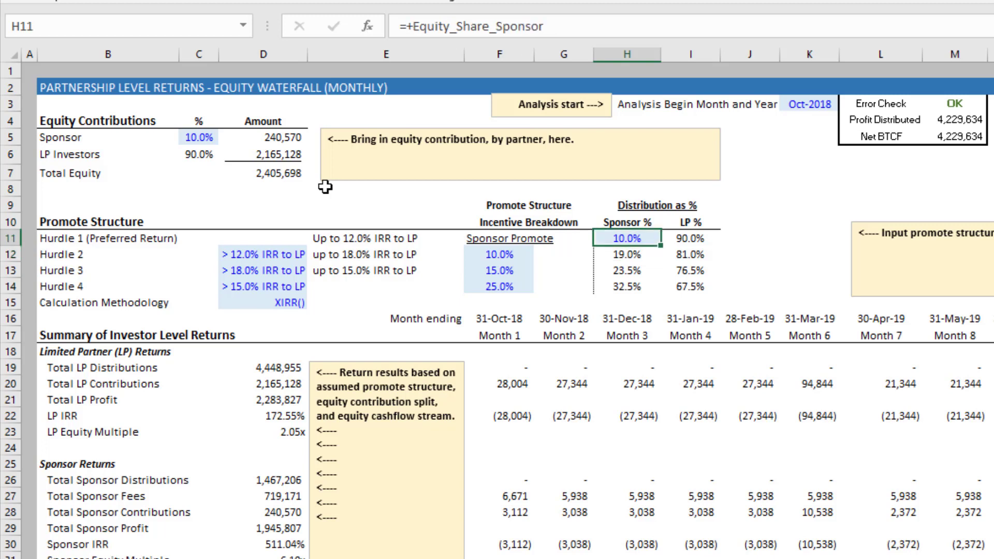
{"action": "key", "text": "Down"}
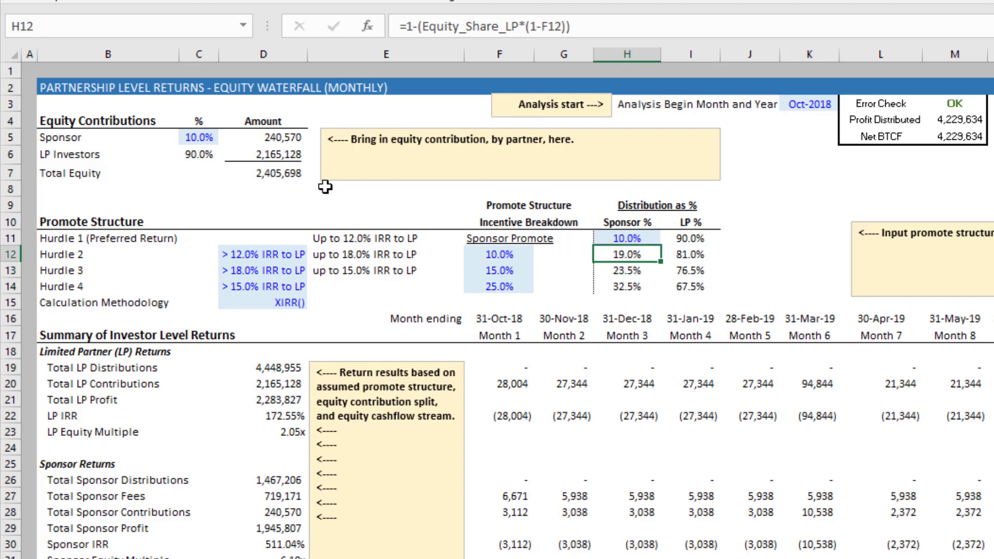
{"action": "key", "text": "Left"}
{"action": "key", "text": "Left"}
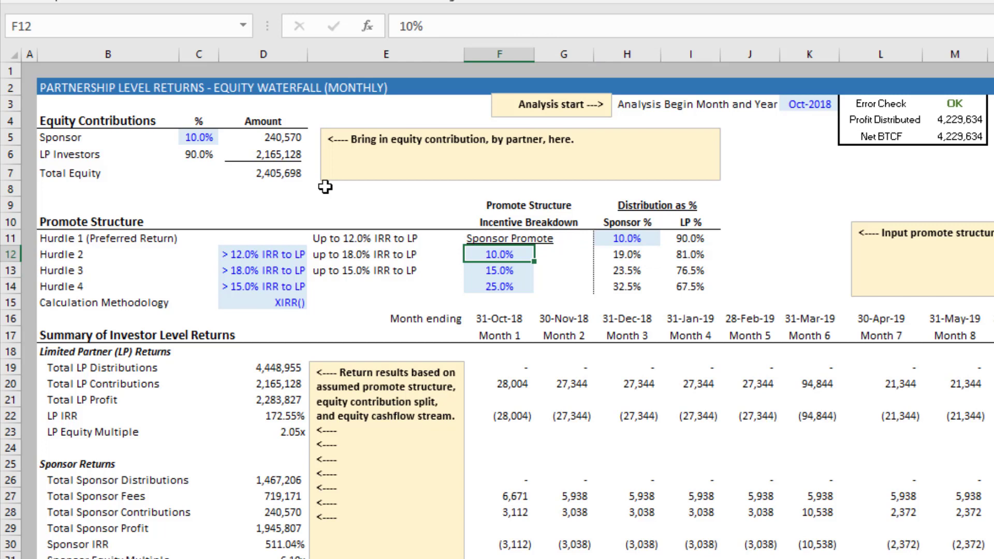
{"action": "key", "text": "Down"}
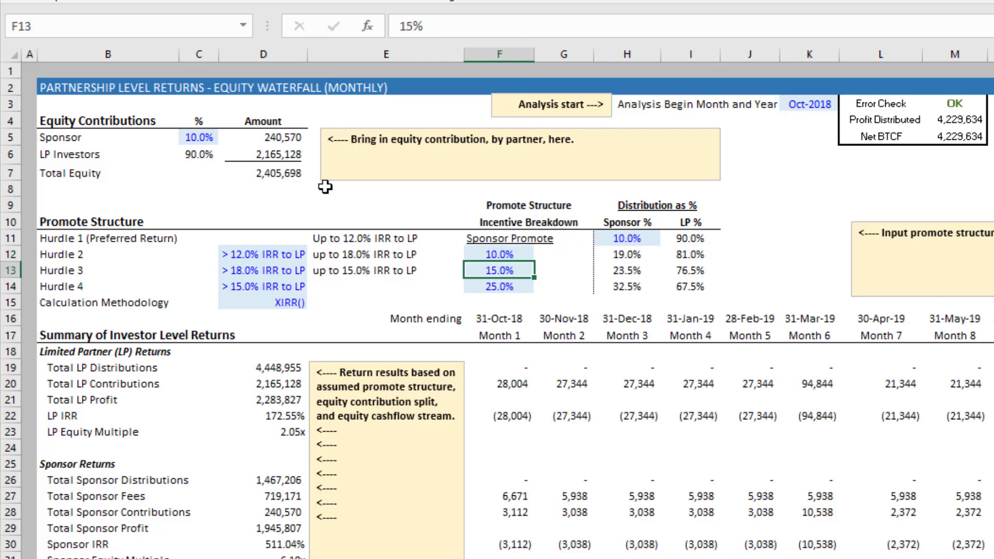
{"action": "type", "text": "20"}
{"action": "key", "text": "Left"}
{"action": "key", "text": "Left"}
{"action": "key", "text": "Left"}
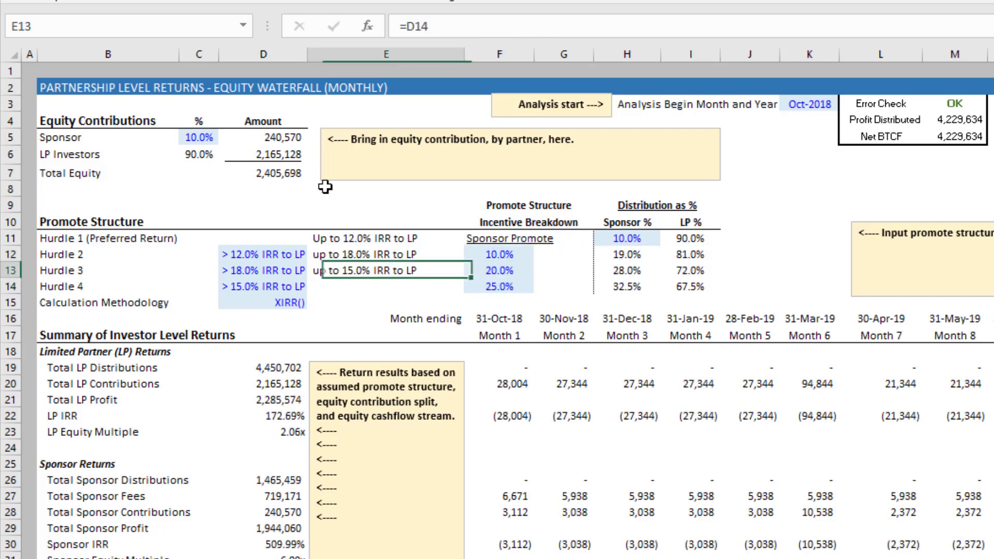
Set Hurdle 4 to a 25% IRR threshold with a 30% promote
{"action": "key", "text": "Right"}
{"action": "key", "text": "Right"}
{"action": "key", "text": "Right"}
{"action": "key", "text": "Left"}
{"action": "key", "text": "Left"}
{"action": "key", "text": "Left"}
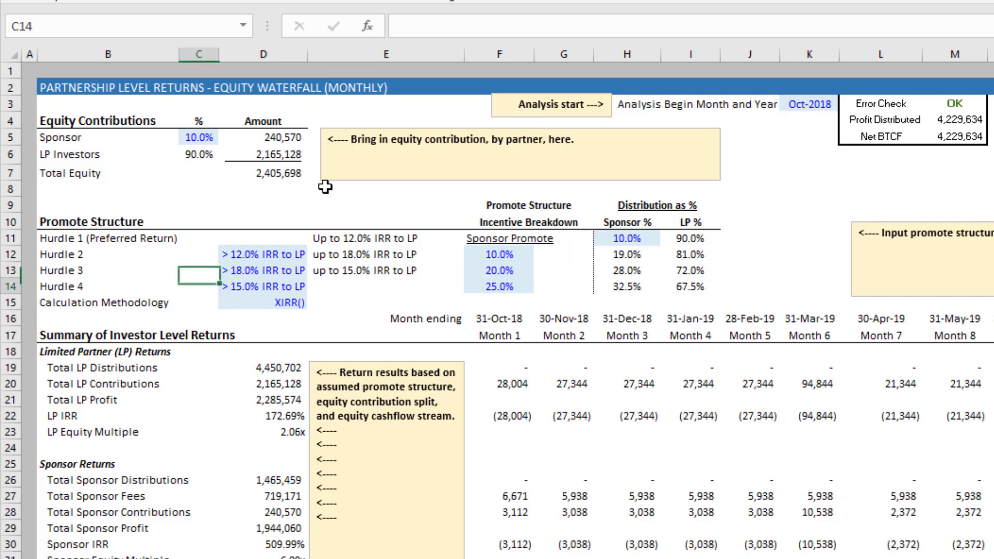
{"action": "key", "text": "Down"}
{"action": "key", "text": "Right"}
{"action": "type", "text": "25"}
{"action": "key", "text": "Return"}
{"action": "key", "text": "Up"}
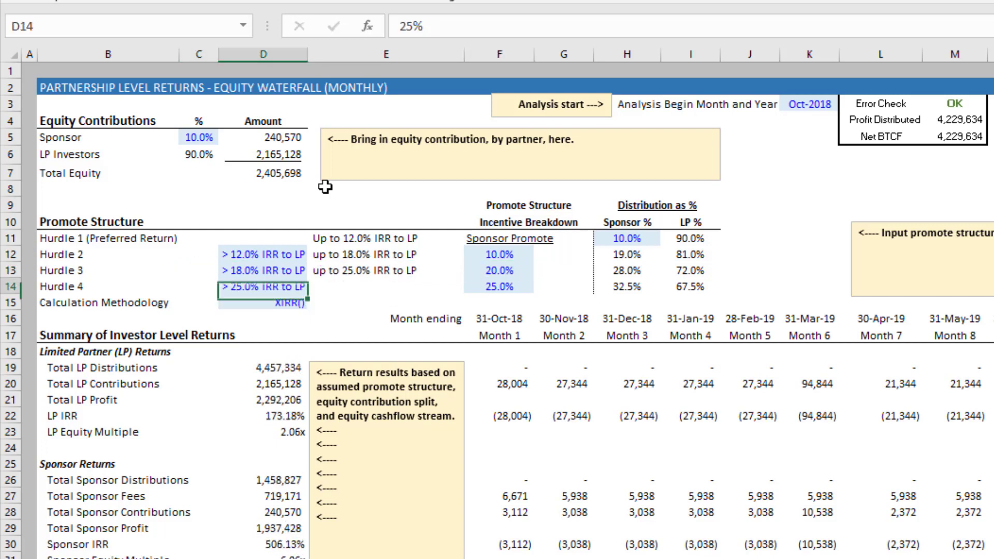
{"action": "key", "text": "Right"}
{"action": "key", "text": "Right"}
{"action": "type", "text": "30"}
{"action": "key", "text": "Return"}
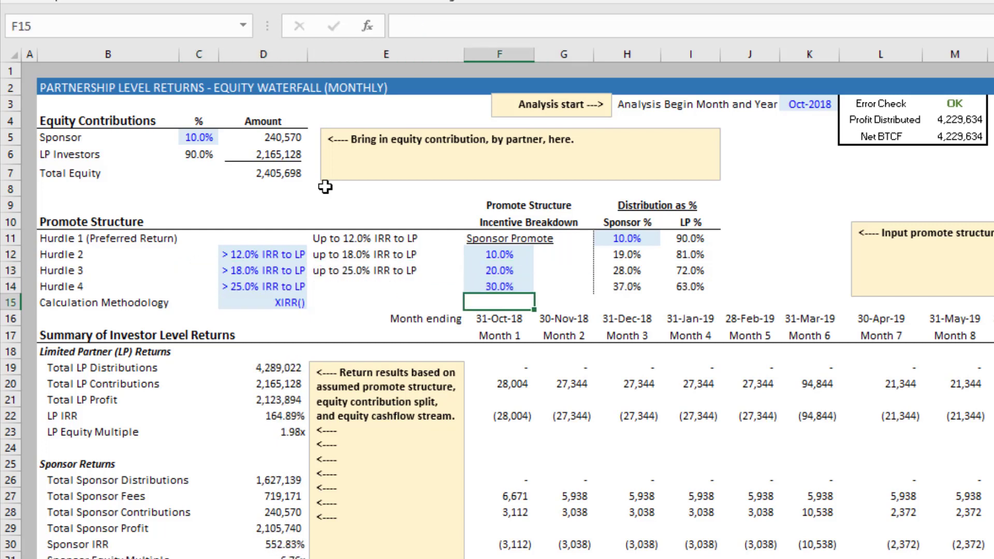
{"action": "key", "text": "Up"}
{"action": "key", "text": "Right"}
{"action": "key", "text": "Right"}
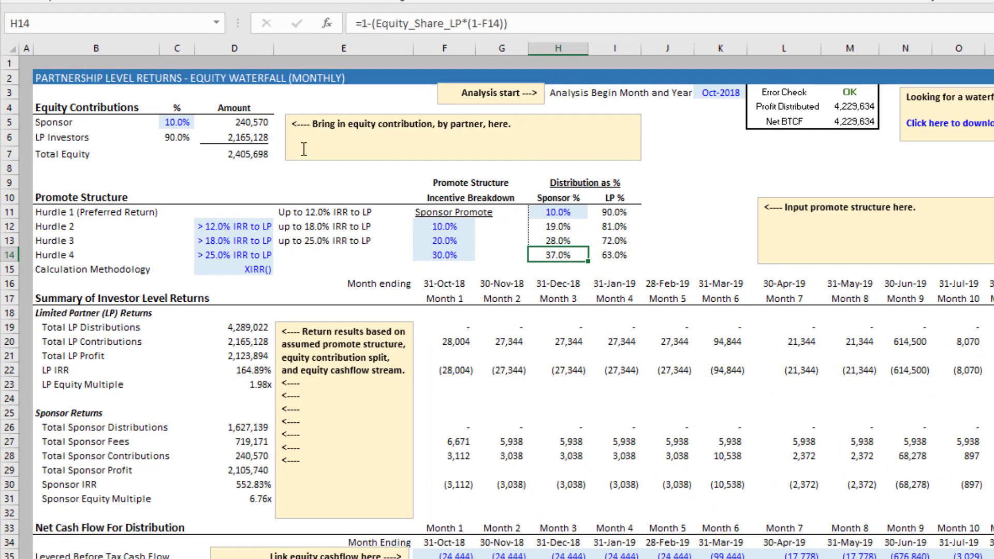
Review the monthly asset management and acquisition/disposition fee rows
{"action": "scroll", "coordinate": [504, 310], "scroll_direction": "down", "scroll_amount": 2}
{"action": "scroll", "coordinate": [504, 310], "scroll_direction": "down", "scroll_amount": 1}
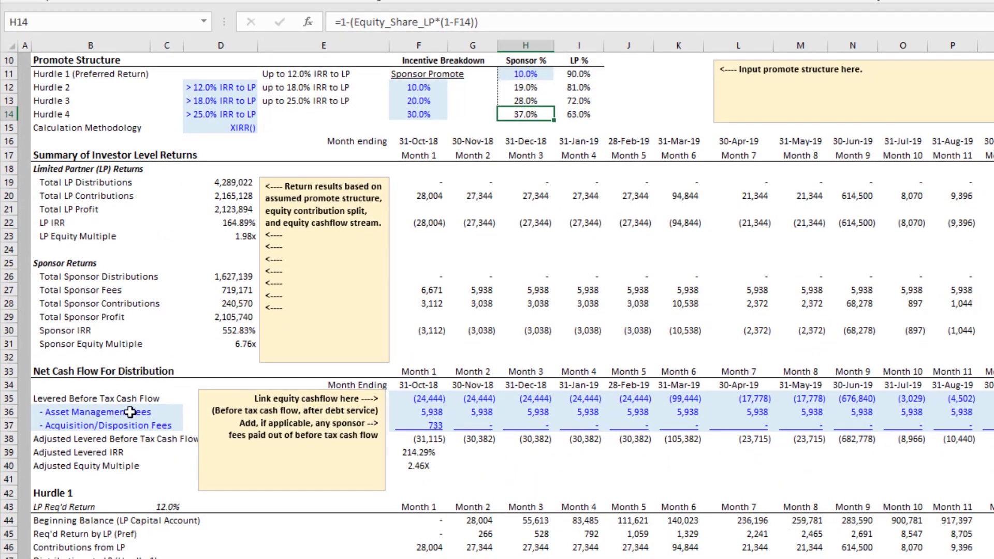
{"action": "left_click", "coordinate": [133, 412]}
{"action": "left_click", "coordinate": [111, 426]}
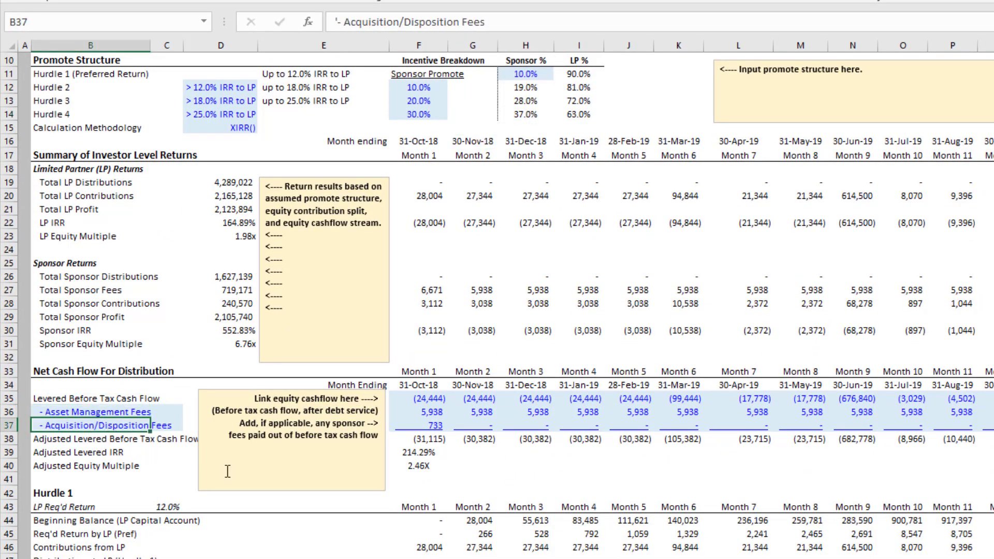
{"action": "left_click", "coordinate": [437, 413]}
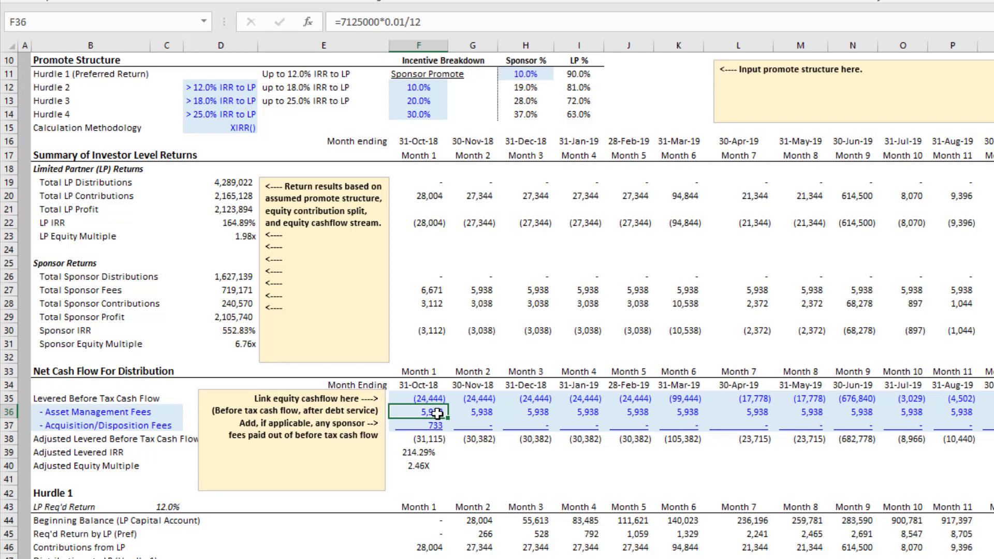
{"action": "key", "text": "Right"}
{"action": "key", "text": "Right"}
{"action": "key", "text": "Left"}
{"action": "key", "text": "Left"}
{"action": "key", "text": "Right"}
{"action": "key", "text": "Right"}
{"action": "key", "text": "Right"}
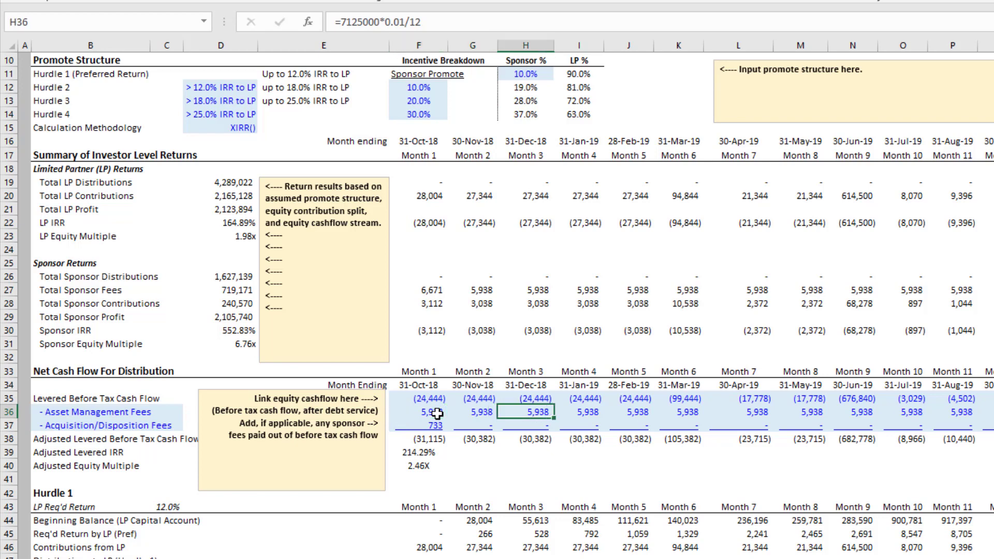
{"action": "key", "text": "Left"}
{"action": "key", "text": "Left"}
Check the levered cash flow links to Project Analysis and the first acquisition/disposition fee formula
{"action": "key", "text": "Left"}
{"action": "key", "text": "Down"}
{"action": "key", "text": "Up"}
{"action": "key", "text": "Up"}
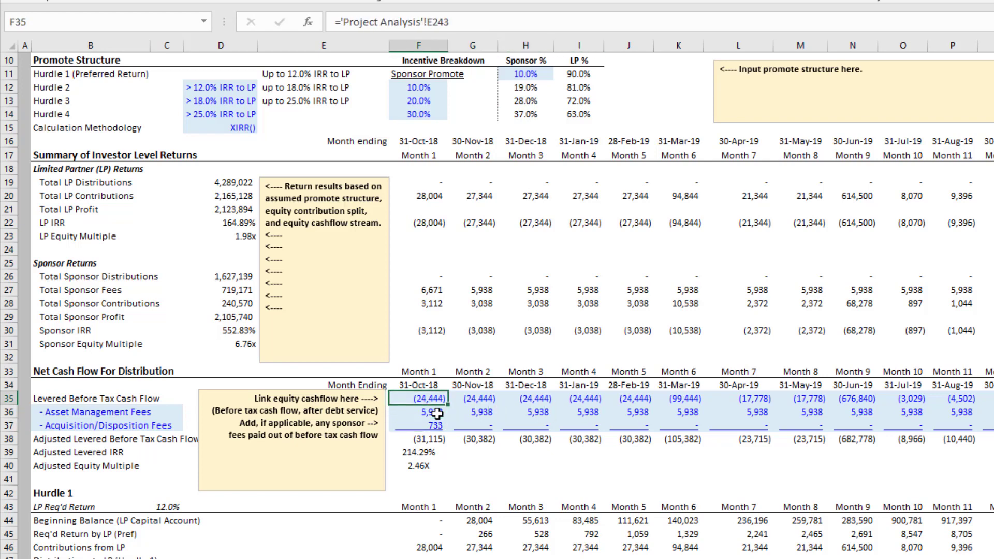
{"action": "key", "text": "Right"}
{"action": "key", "text": "Right"}
{"action": "key", "text": "Right"}
{"action": "key", "text": "Left"}
{"action": "key", "text": "Left"}
{"action": "key", "text": "Left"}
{"action": "key", "text": "Right"}
{"action": "key", "text": "Right"}
{"action": "key", "text": "Right"}
{"action": "key", "text": "Left"}
{"action": "key", "text": "Left"}
{"action": "key", "text": "Left"}
{"action": "key", "text": "Right"}
{"action": "left_click", "coordinate": [437, 412]}
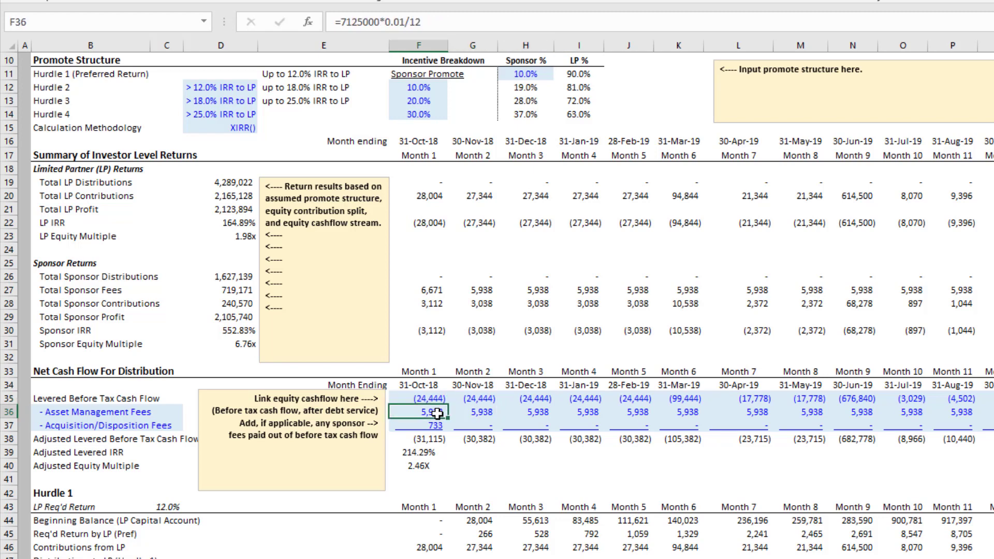
{"action": "key", "text": "Down"}
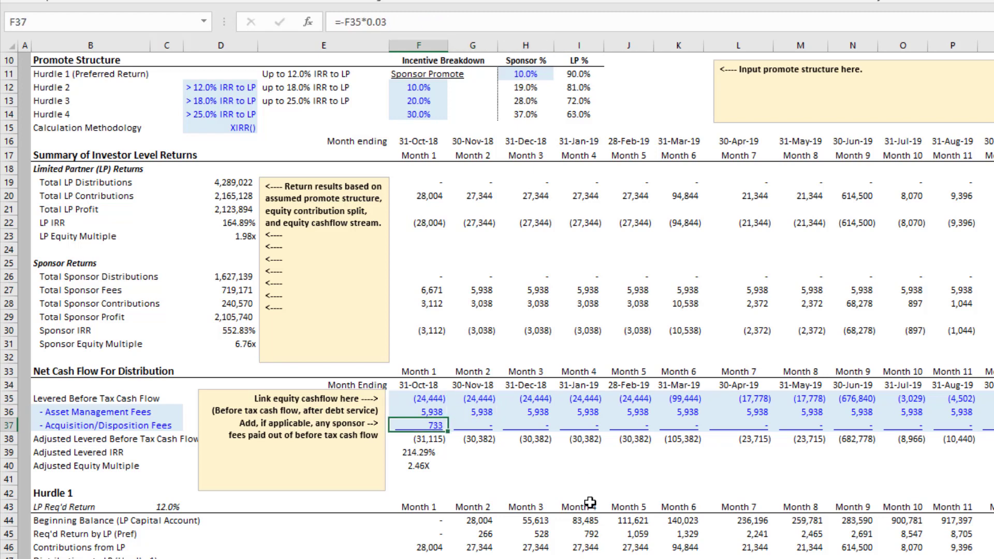
{"action": "key", "text": "Up"}
{"action": "key", "text": "Right"}
{"action": "key", "text": "Right"}
{"action": "key", "text": "Right"}
Clear both sponsor fee rows across all months so Total Sponsor Fees becomes zero
{"action": "key", "text": "Left"}
{"action": "key", "text": "Left"}
{"action": "key", "text": "Left"}
{"action": "key", "text": "shift+Down"}
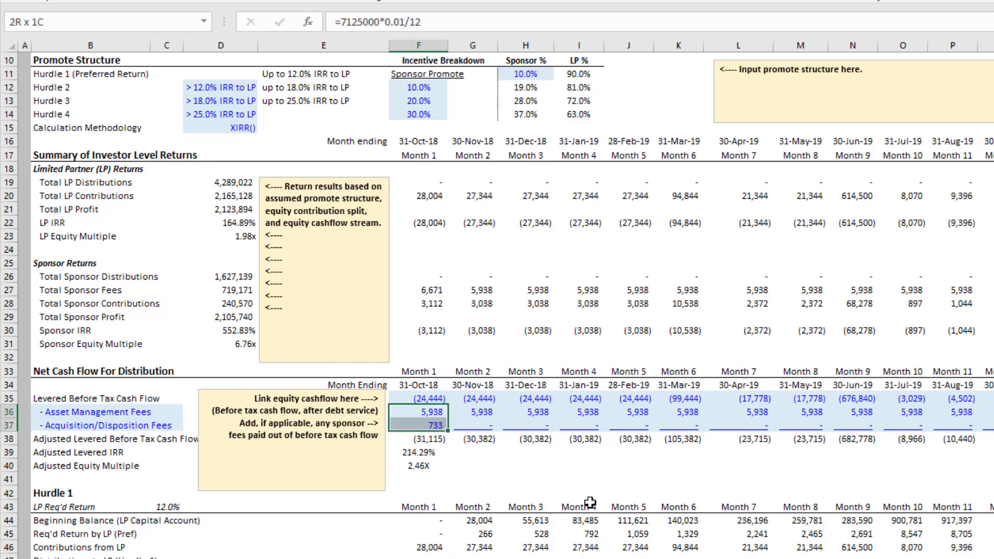
{"action": "key", "text": "ctrl+shift+Right"}
{"action": "key", "text": "ctrl+BackSpace"}
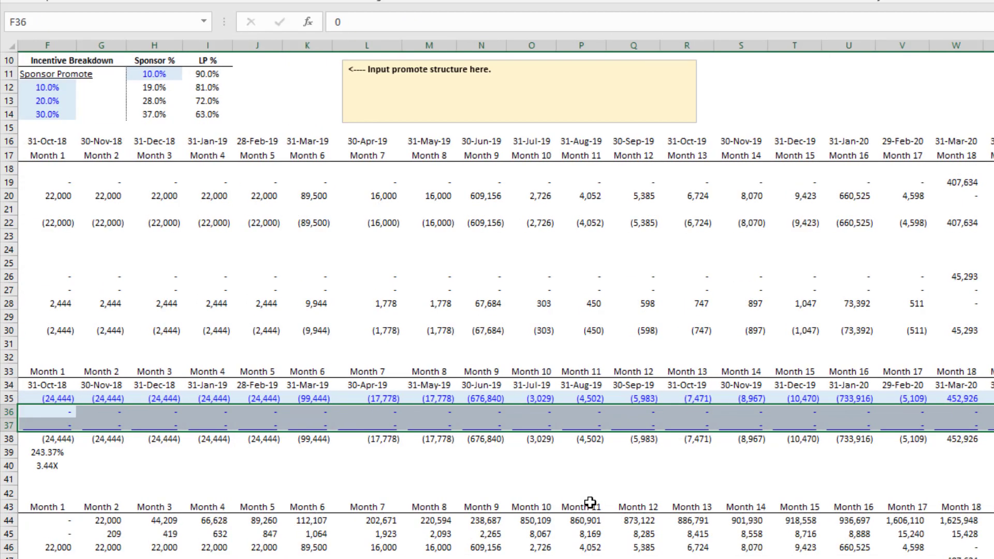
{"action": "key", "text": "Left"}
{"action": "key", "text": "Left"}
{"action": "key", "text": "Left"}
Verify the adjusted levered IRR, the F35 equity cash flow link and the F38 adjusted cash flow formula
{"action": "key", "text": "Left"}
{"action": "key", "text": "Down"}
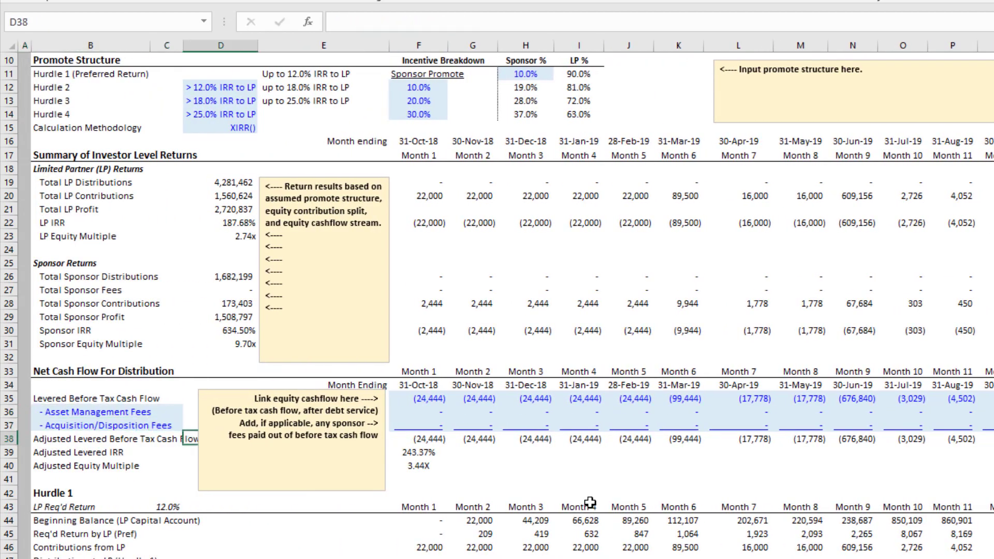
{"action": "key", "text": "Down"}
{"action": "key", "text": "Down"}
{"action": "key", "text": "Right"}
{"action": "key", "text": "Right"}
{"action": "key", "text": "Right"}
{"action": "key", "text": "Right"}
{"action": "key", "text": "Right"}
{"action": "key", "text": "Up"}
{"action": "key", "text": "Up"}
{"action": "key", "text": "Up"}
{"action": "key", "text": "Up"}
{"action": "key", "text": "Left"}
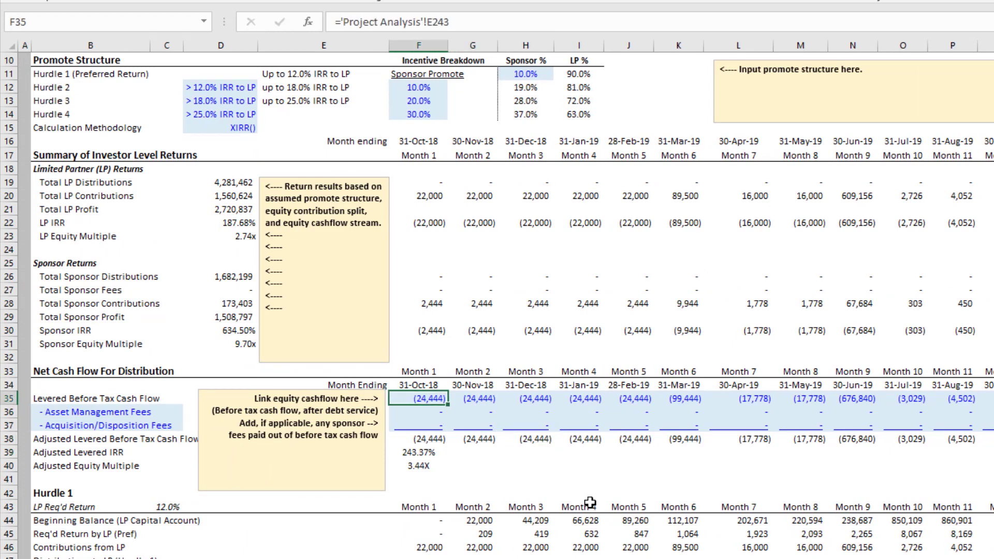
{"action": "key", "text": "Down"}
{"action": "key", "text": "Down"}
{"action": "key", "text": "Down"}
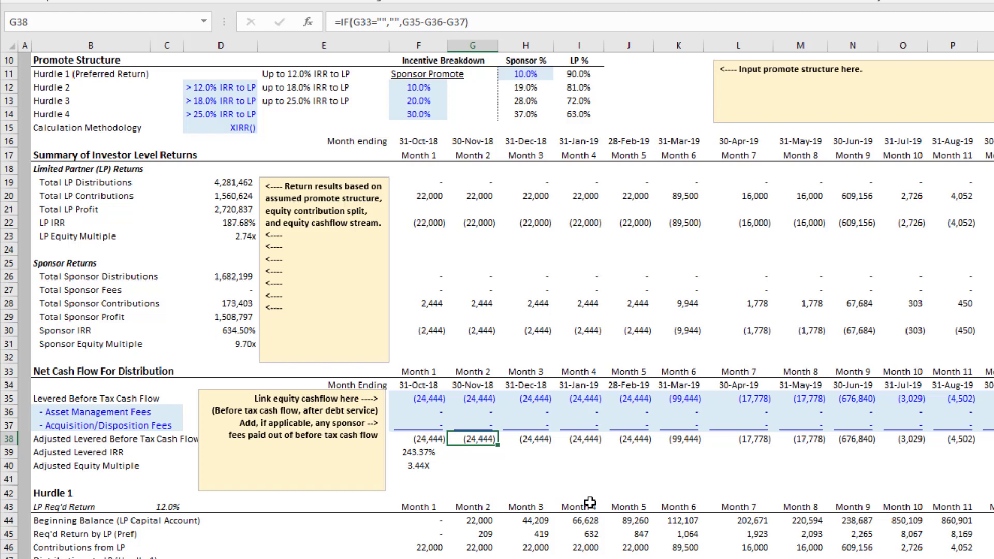
{"action": "key", "text": "Left"}
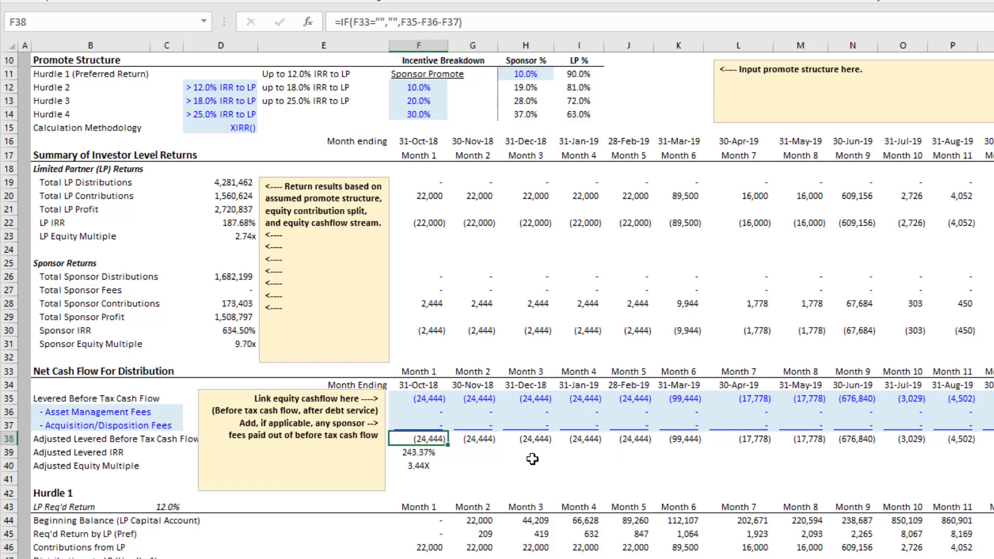
{"action": "scroll", "coordinate": [526, 454], "scroll_direction": "down", "scroll_amount": 1}
{"action": "scroll", "coordinate": [526, 454], "scroll_direction": "down", "scroll_amount": 3}
{"action": "scroll", "coordinate": [434, 370], "scroll_direction": "down", "scroll_amount": 2}
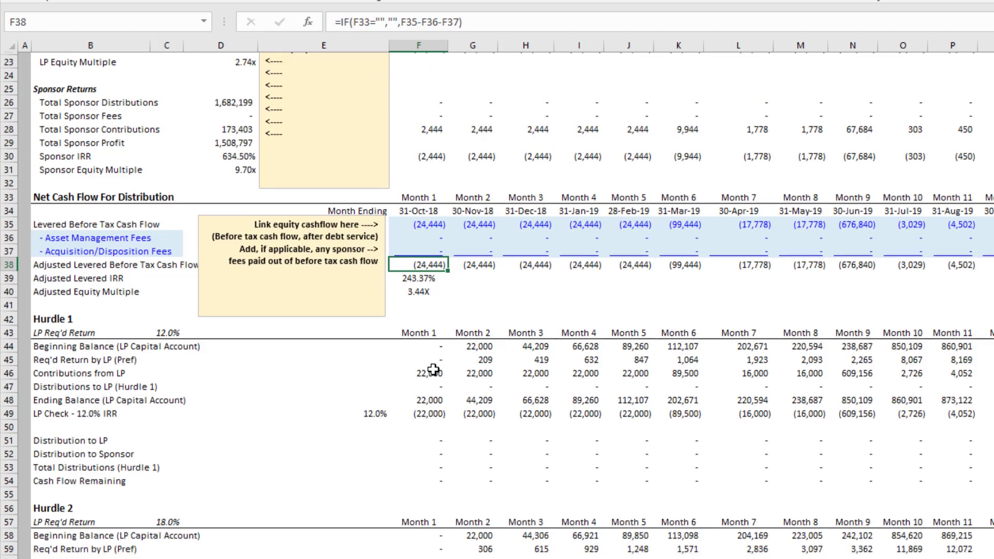
{"action": "left_click_drag", "start_coordinate": [100, 263], "coordinate": [377, 411]}
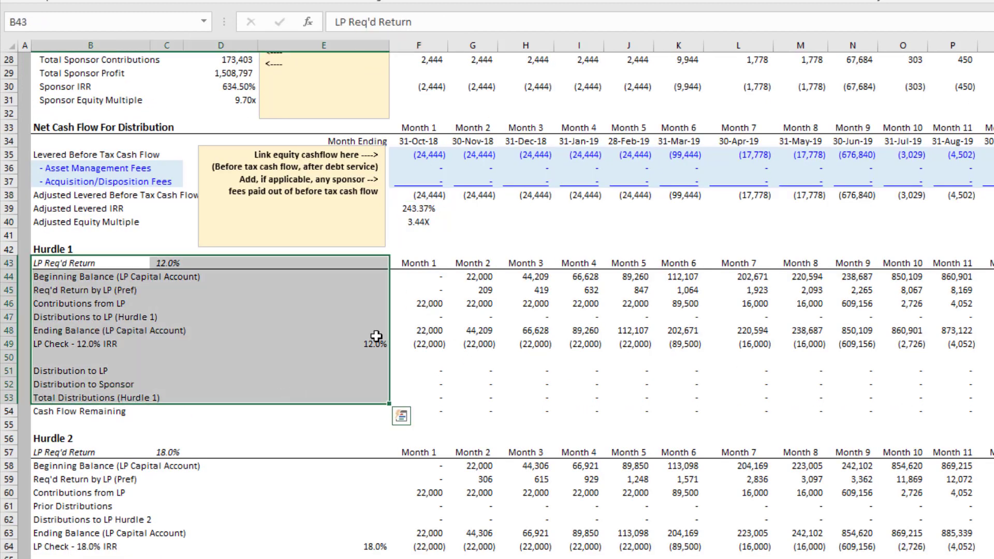
{"action": "left_click", "coordinate": [409, 303]}
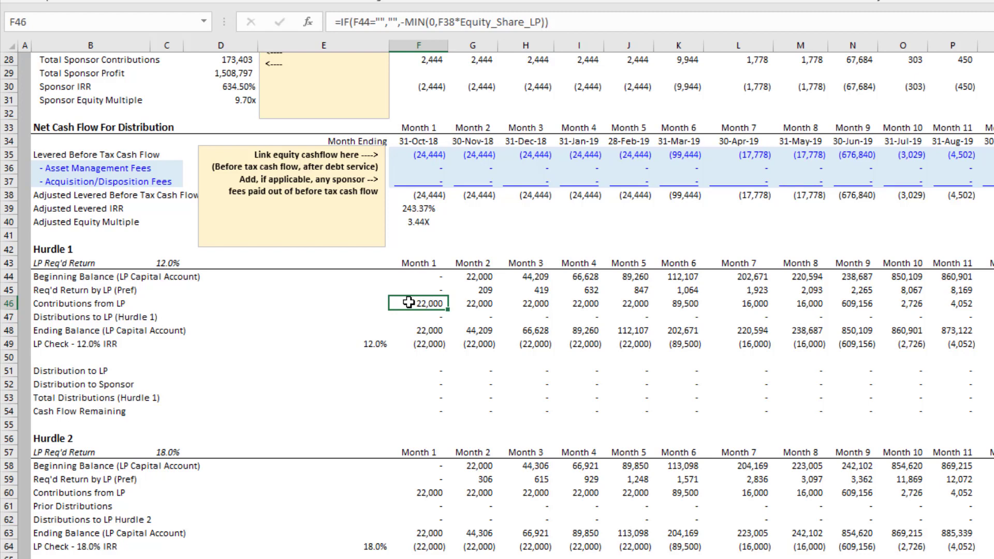
{"action": "left_click", "coordinate": [368, 341]}
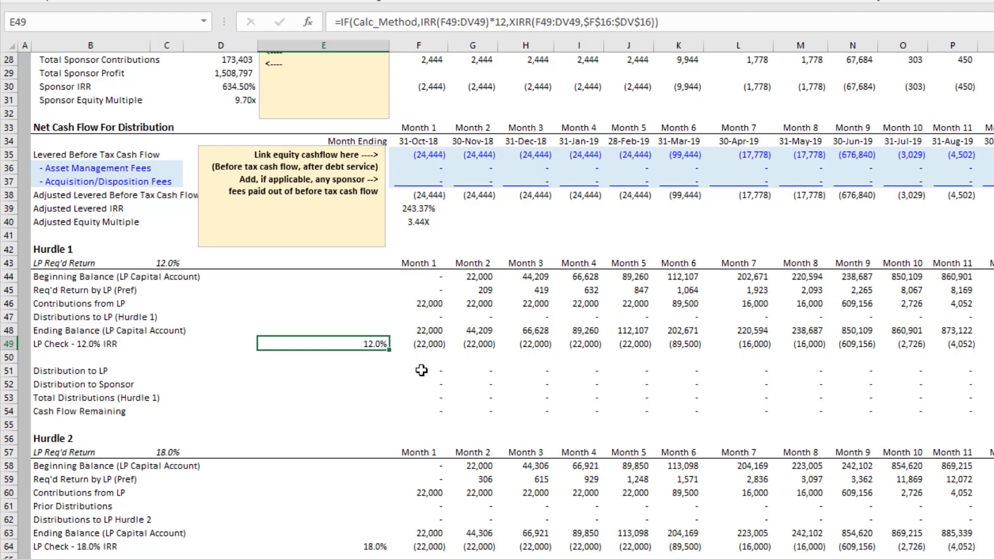
{"action": "left_click", "coordinate": [443, 291]}
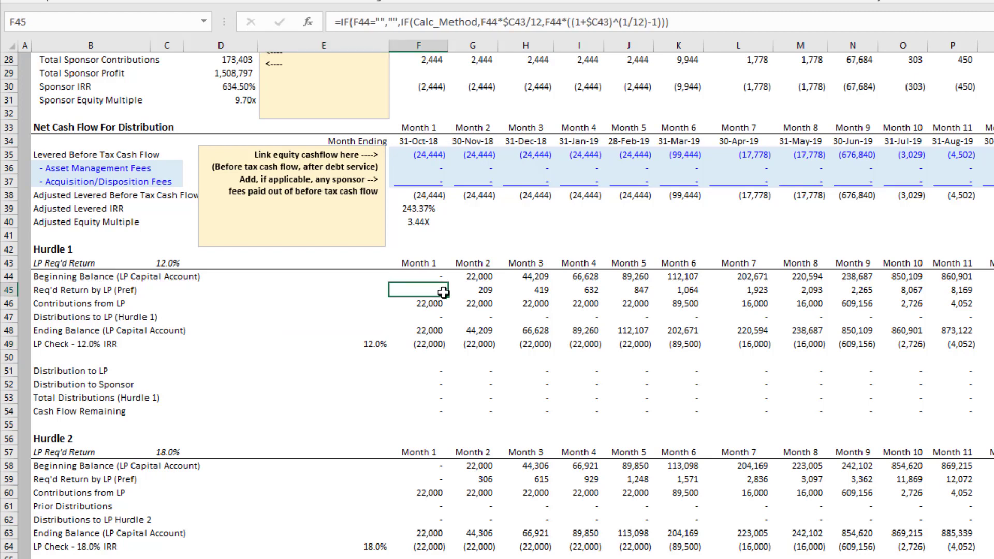
{"action": "left_click", "coordinate": [375, 343]}
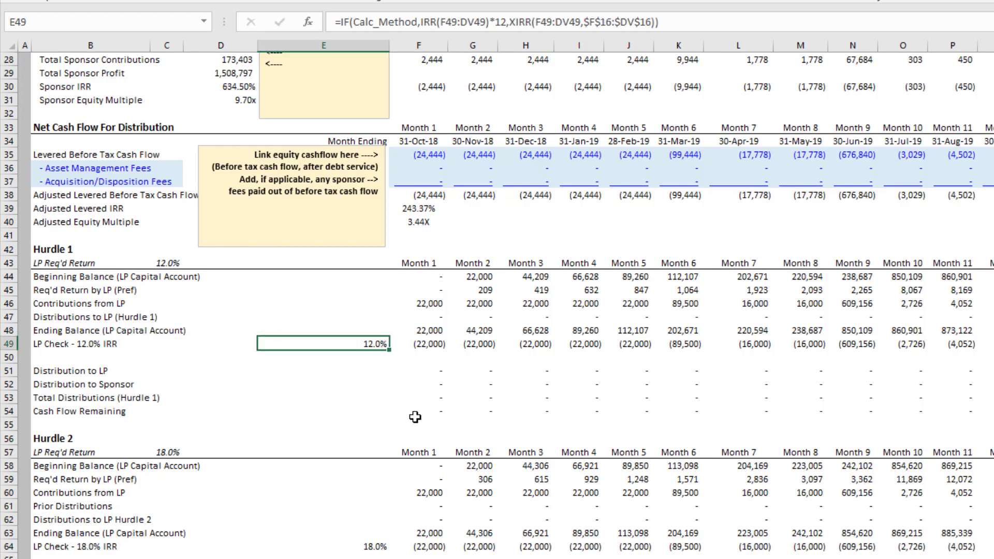
{"action": "scroll", "coordinate": [385, 330], "scroll_direction": "down", "scroll_amount": 4}
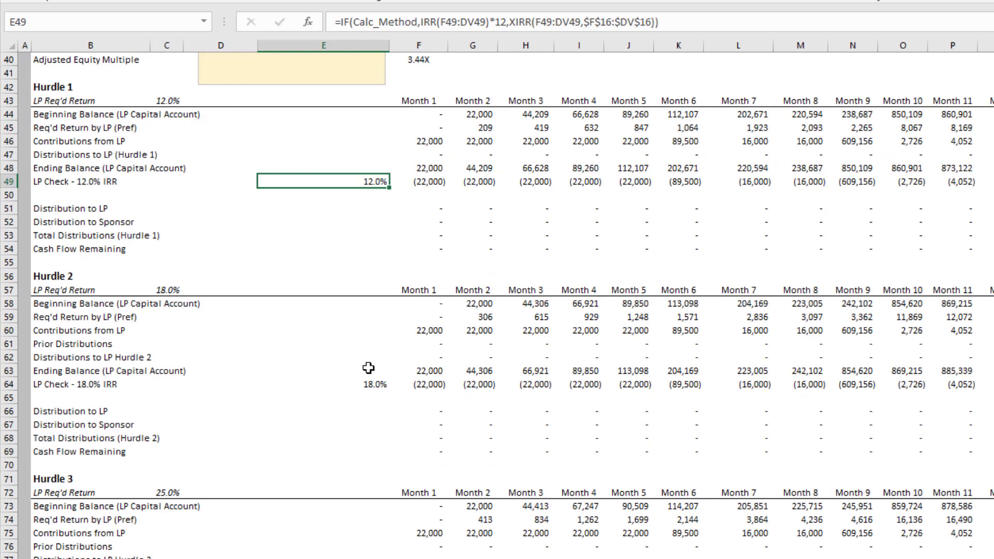
{"action": "left_click", "coordinate": [320, 370]}
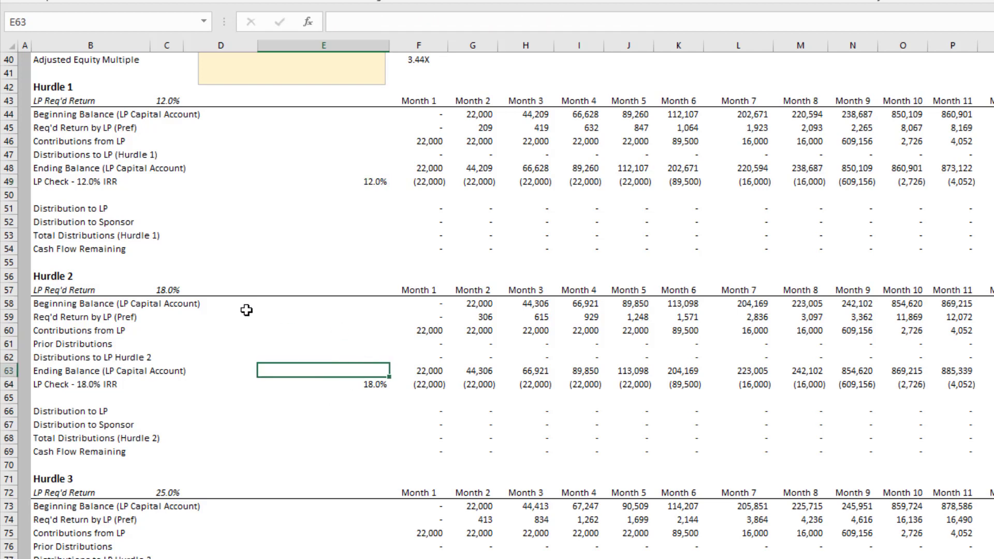
{"action": "scroll", "coordinate": [321, 343], "scroll_direction": "down", "scroll_amount": 1}
{"action": "left_click", "coordinate": [368, 346]}
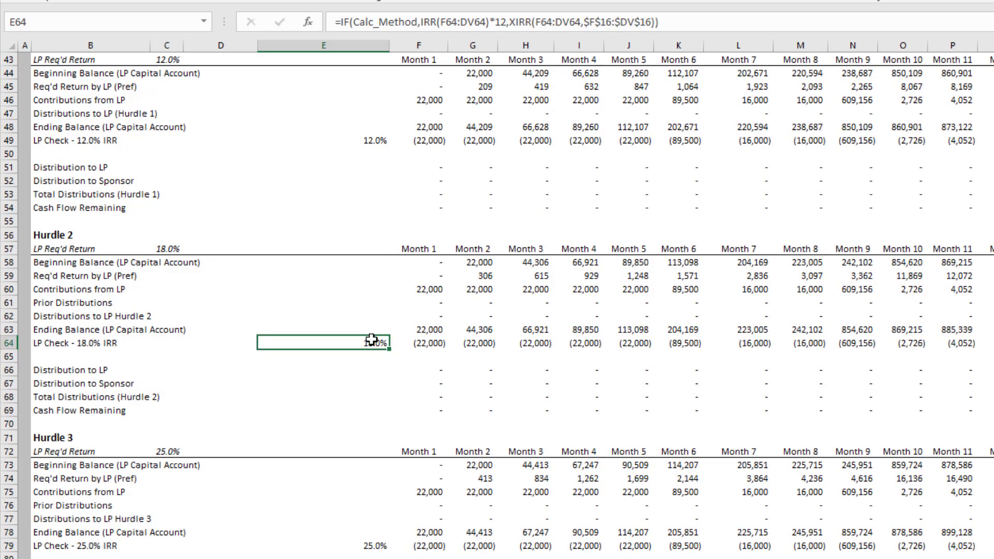
{"action": "scroll", "coordinate": [371, 339], "scroll_direction": "down", "scroll_amount": 3}
{"action": "left_click", "coordinate": [363, 423]}
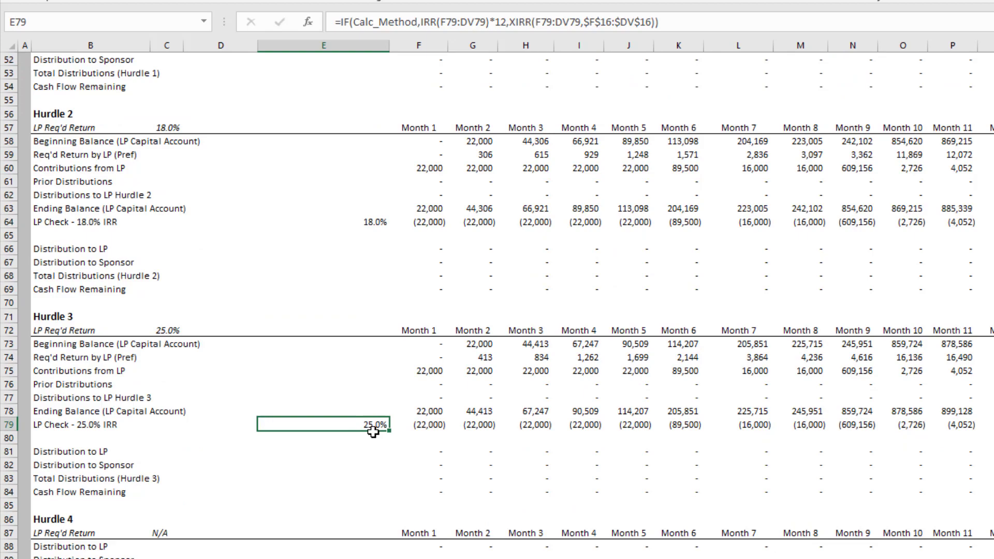
{"action": "scroll", "coordinate": [372, 423], "scroll_direction": "down", "scroll_amount": 3}
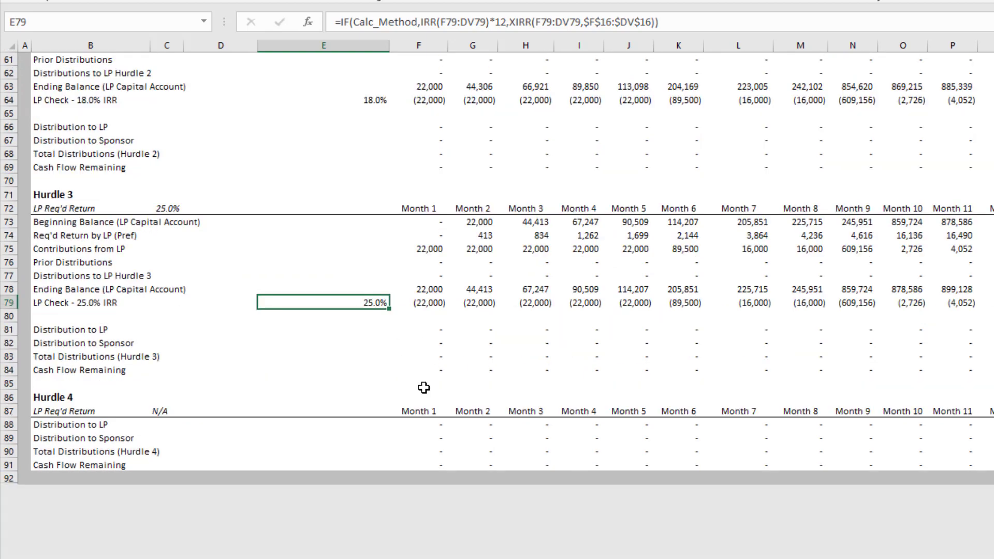
{"action": "left_click", "coordinate": [383, 450]}
{"action": "scroll", "coordinate": [418, 451], "scroll_direction": "up", "scroll_amount": 20}
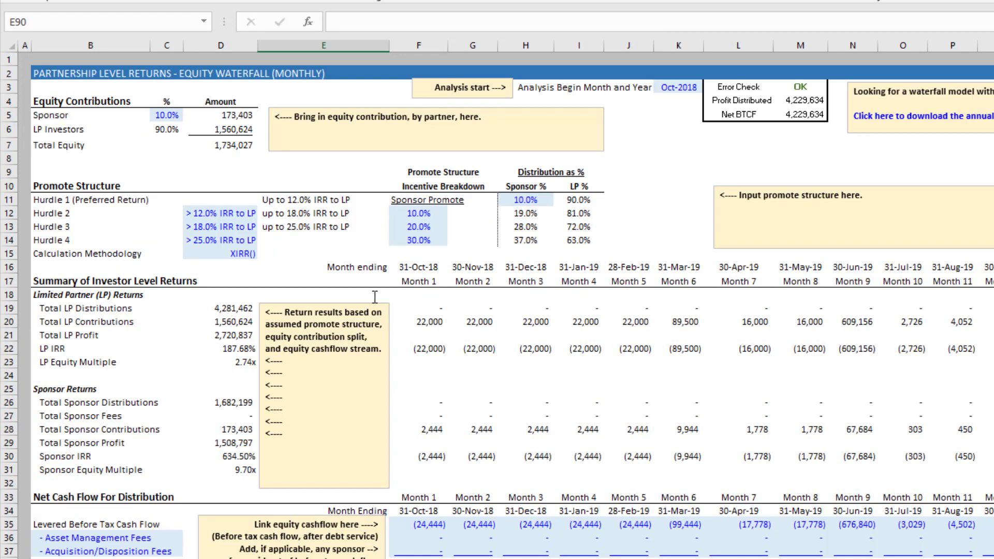
{"action": "left_click", "coordinate": [232, 308]}
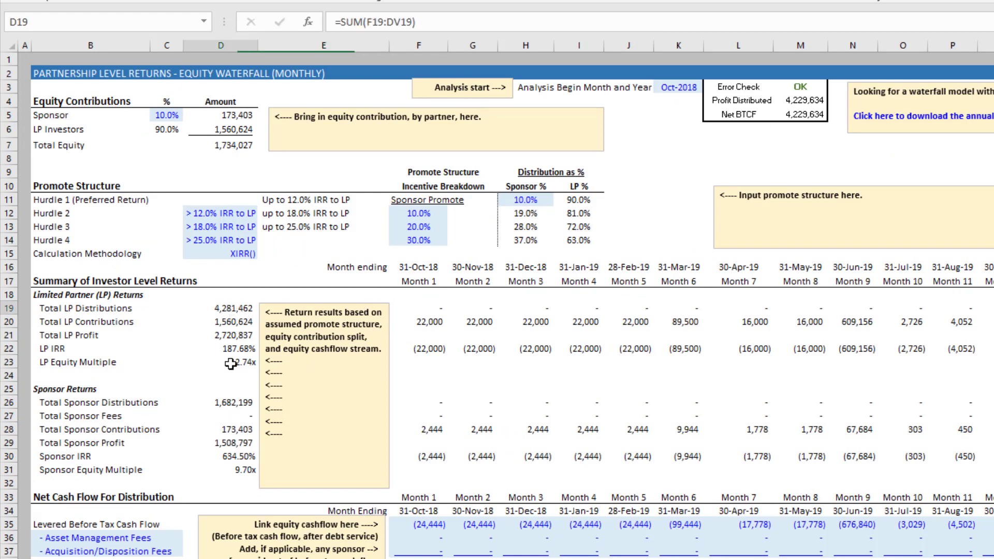
{"action": "left_click", "coordinate": [228, 322]}
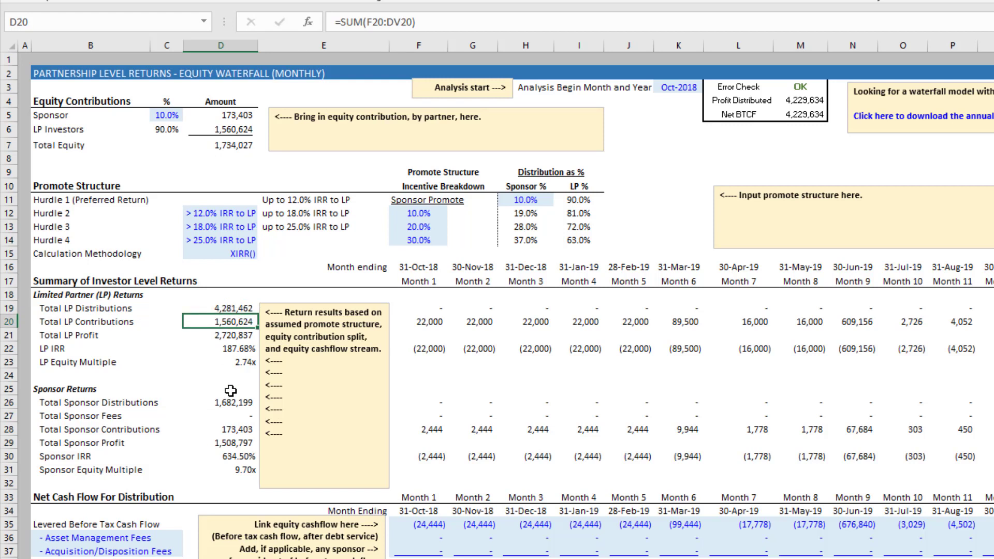
{"action": "left_click", "coordinate": [235, 335]}
{"action": "left_click", "coordinate": [234, 364]}
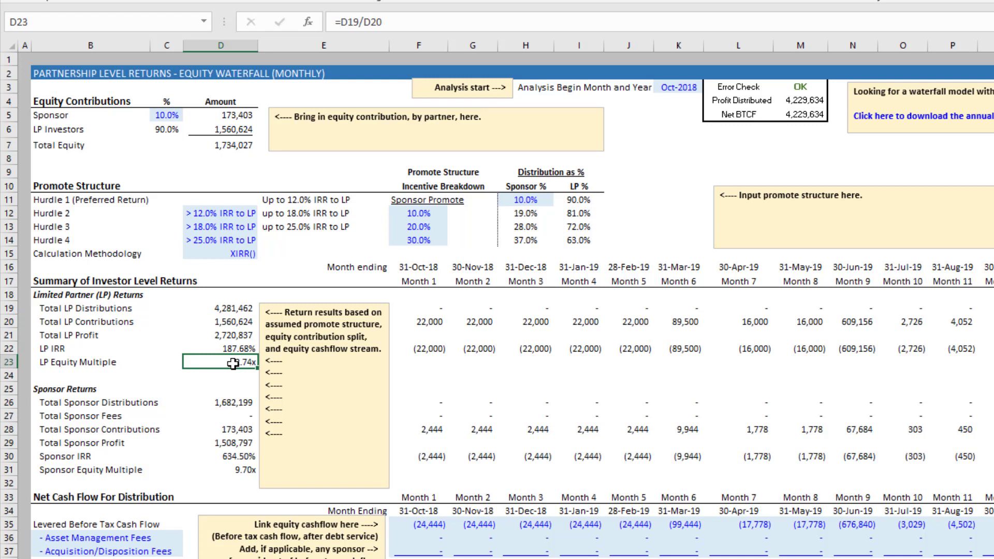
{"action": "left_click", "coordinate": [234, 348]}
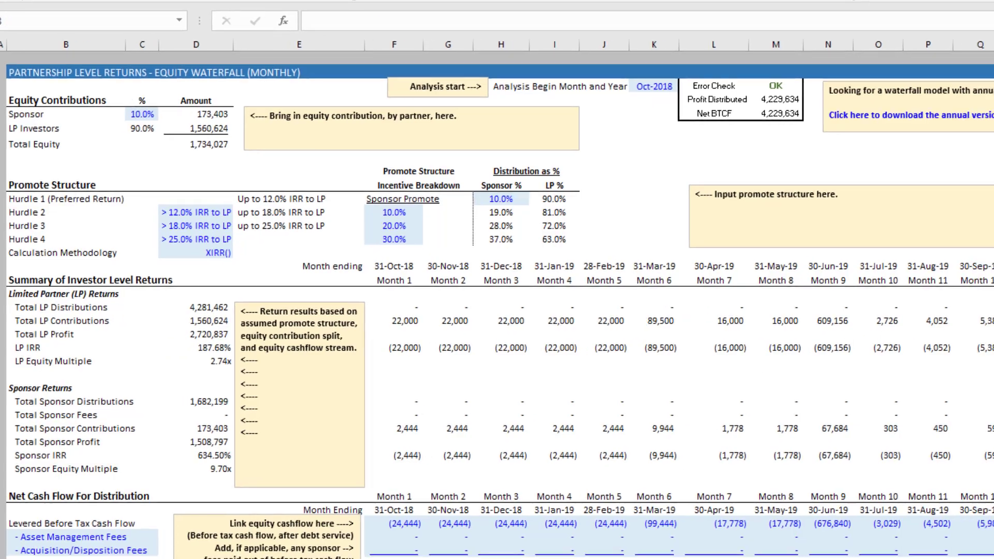
{"action": "key", "text": "Right"}
{"action": "key", "text": "Right"}
{"action": "key", "text": "Right"}
{"action": "key", "text": "Right"}
{"action": "key", "text": "Right"}
{"action": "key", "text": "Right"}
{"action": "key", "text": "Right"}
{"action": "key", "text": "Right"}
{"action": "key", "text": "Right"}
{"action": "key", "text": "Right"}
{"action": "key", "text": "Right"}
{"action": "key", "text": "Right"}
{"action": "key", "text": "Right"}
{"action": "key", "text": "Right"}
{"action": "key", "text": "Right"}
{"action": "key", "text": "Right"}
{"action": "key", "text": "Right"}
{"action": "key", "text": "Right"}
{"action": "key", "text": "Right"}
{"action": "key", "text": "Right"}
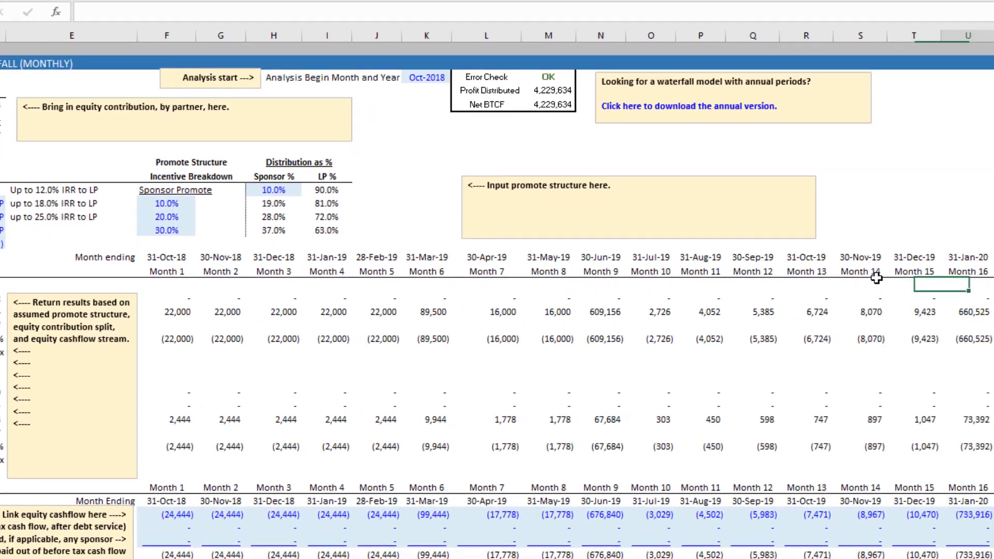
{"action": "key", "text": "Home"}
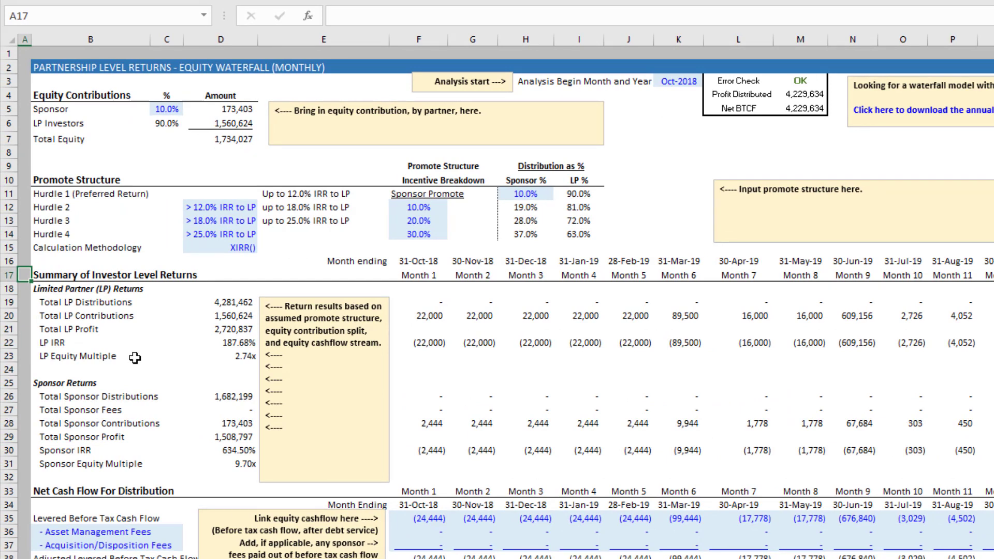
{"action": "left_click", "coordinate": [247, 343]}
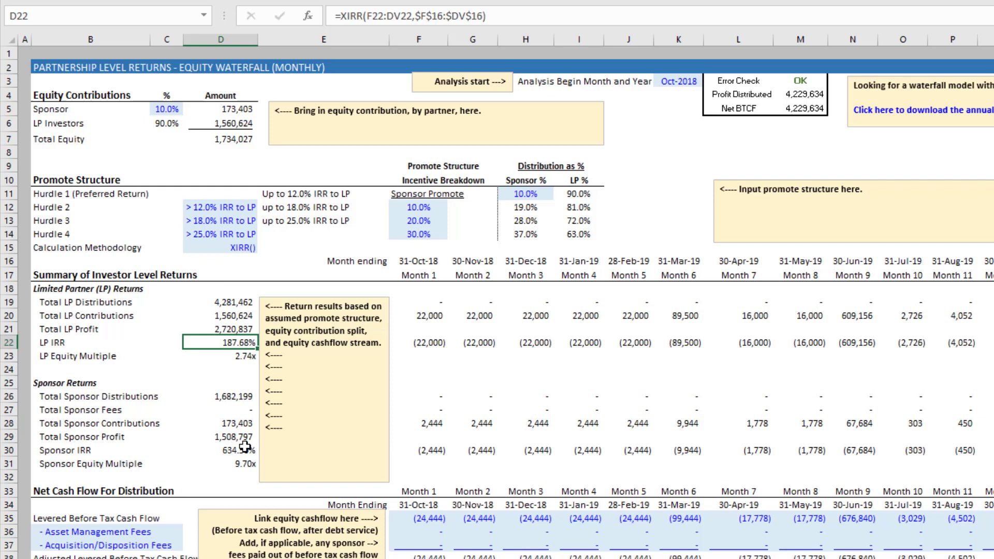
{"action": "left_click", "coordinate": [236, 426]}
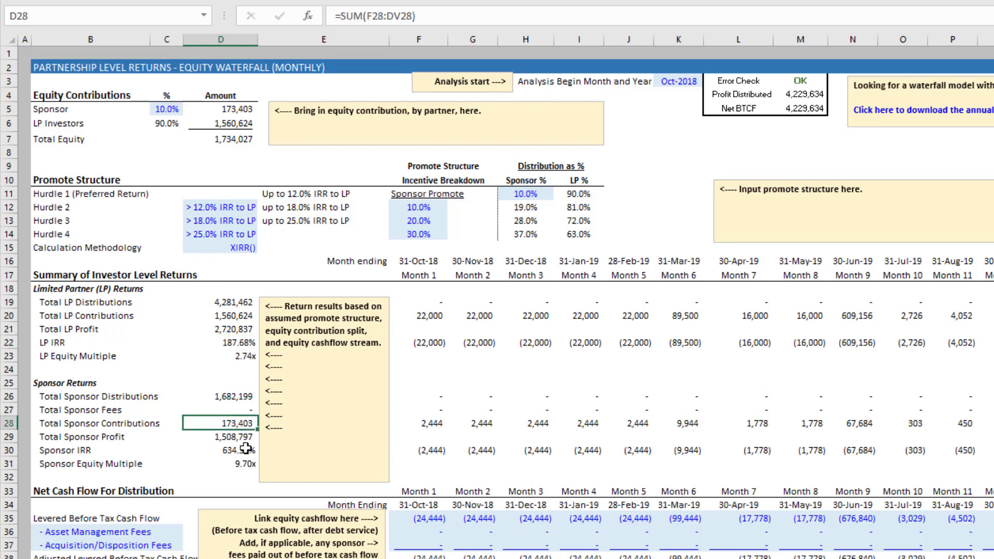
{"action": "left_click", "coordinate": [239, 398]}
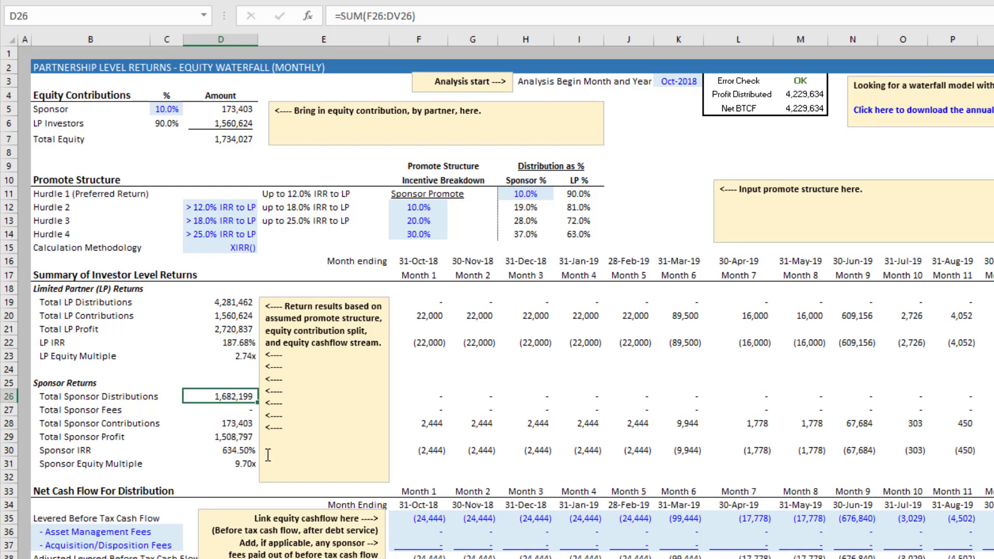
{"action": "left_click", "coordinate": [230, 438]}
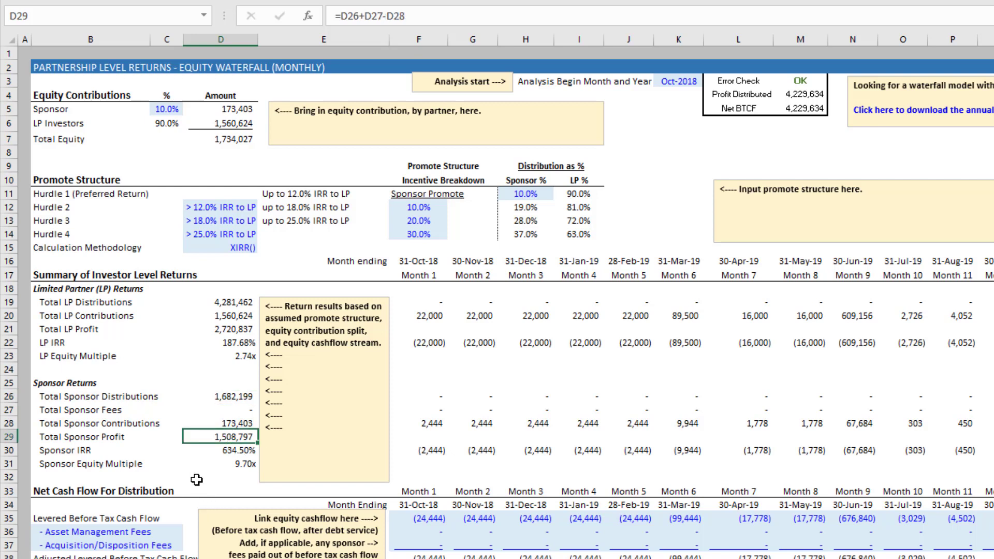
{"action": "left_click", "coordinate": [236, 451]}
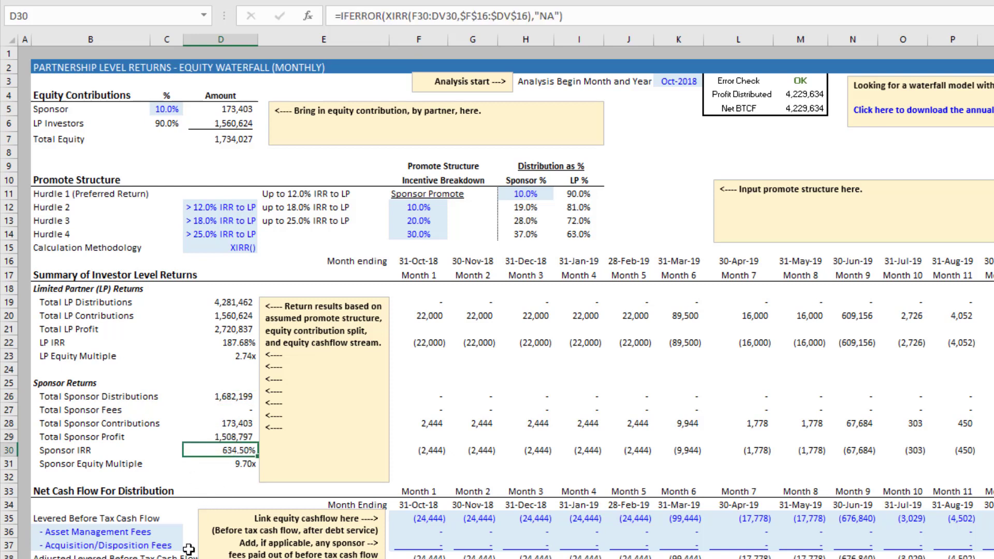
{"action": "left_click", "coordinate": [236, 463]}
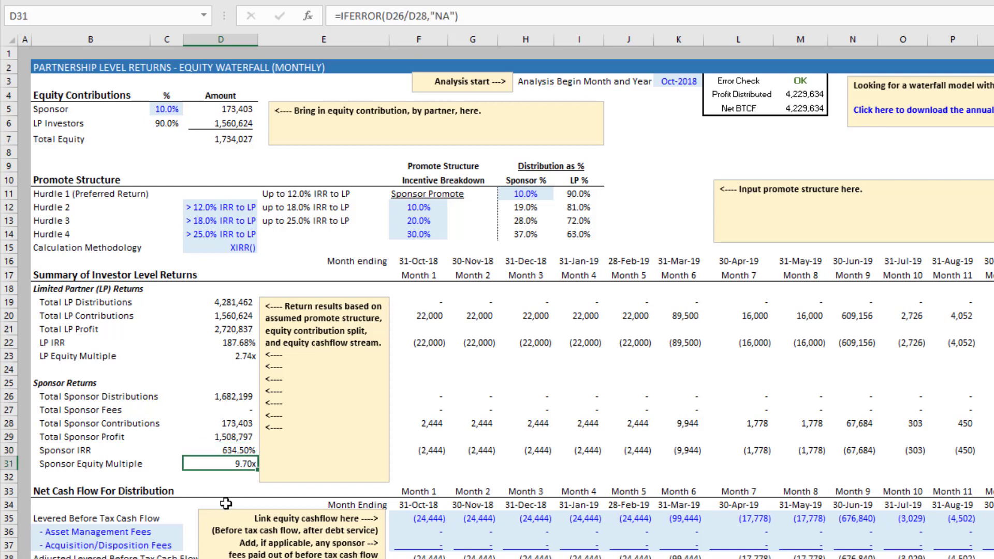